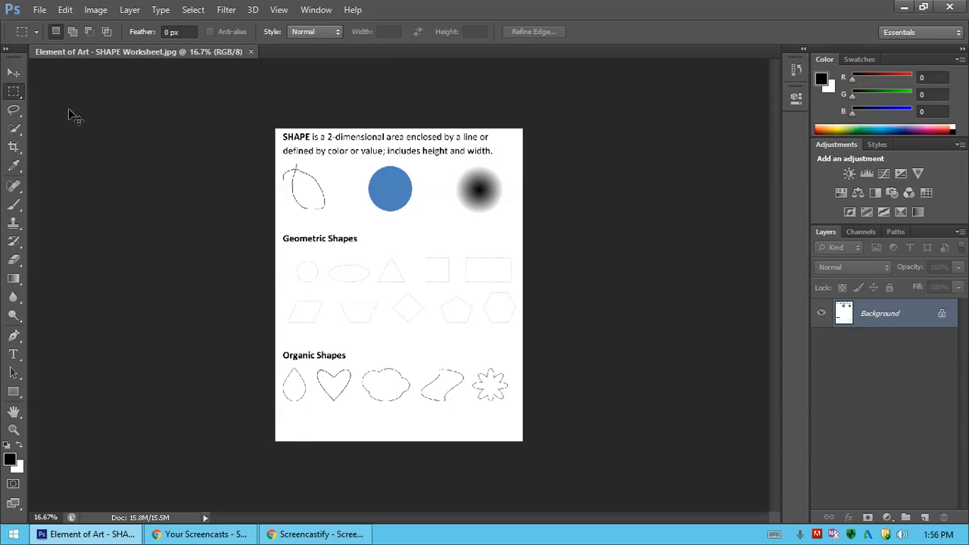
Activate the Ellipse Tool to trace the dotted circle under the Geometric Shapes heading.
key("ctrl+plus")
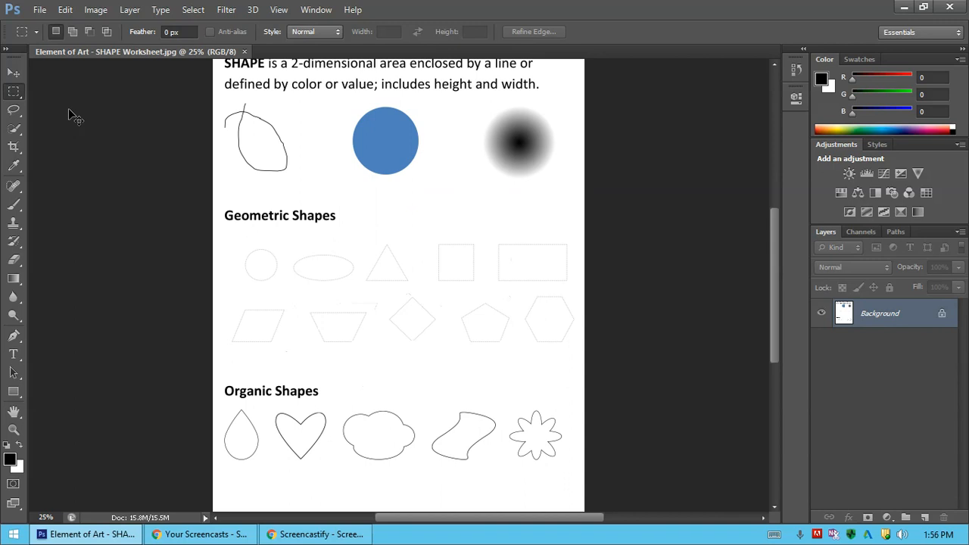
key("ctrl+plus")
key("ctrl+plus")
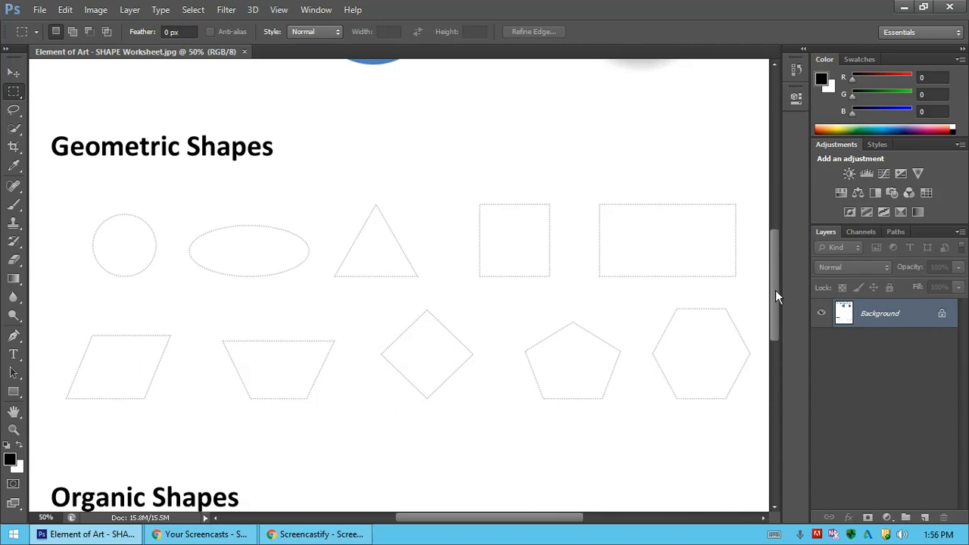
mouse_move(776, 290)
left_mouse_down()
mouse_move(766, 193)
mouse_move(770, 357)
mouse_move(772, 297)
left_mouse_up()
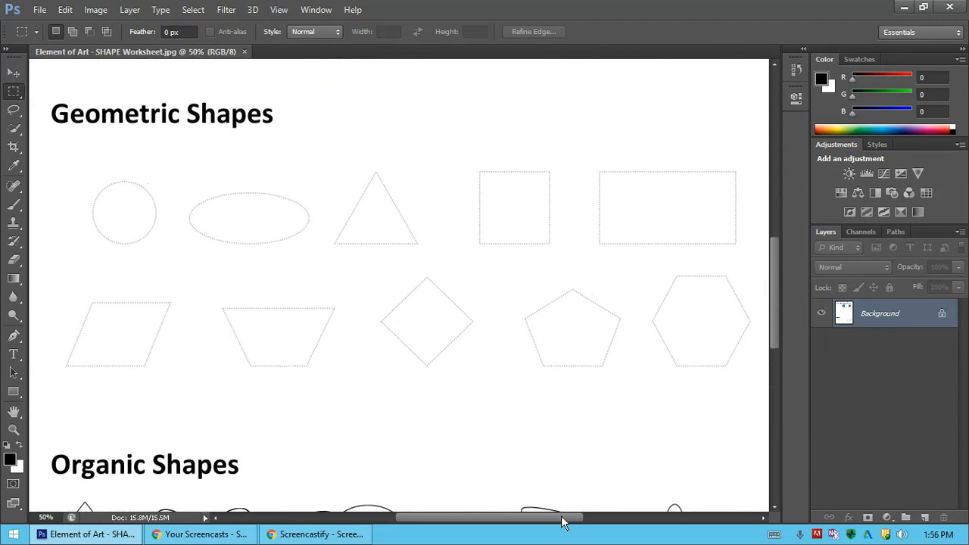
left_click_drag(564, 521, 544, 521)
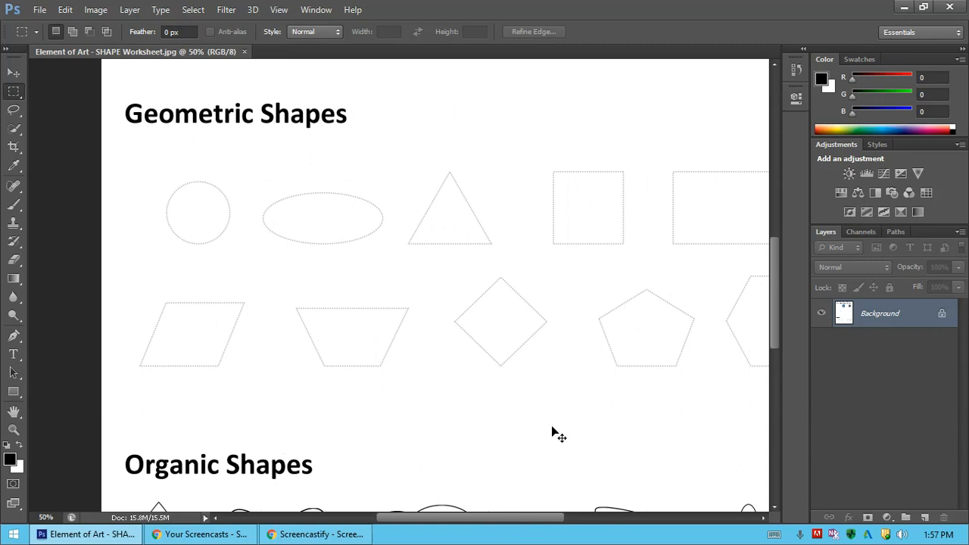
key("ctrl+plus")
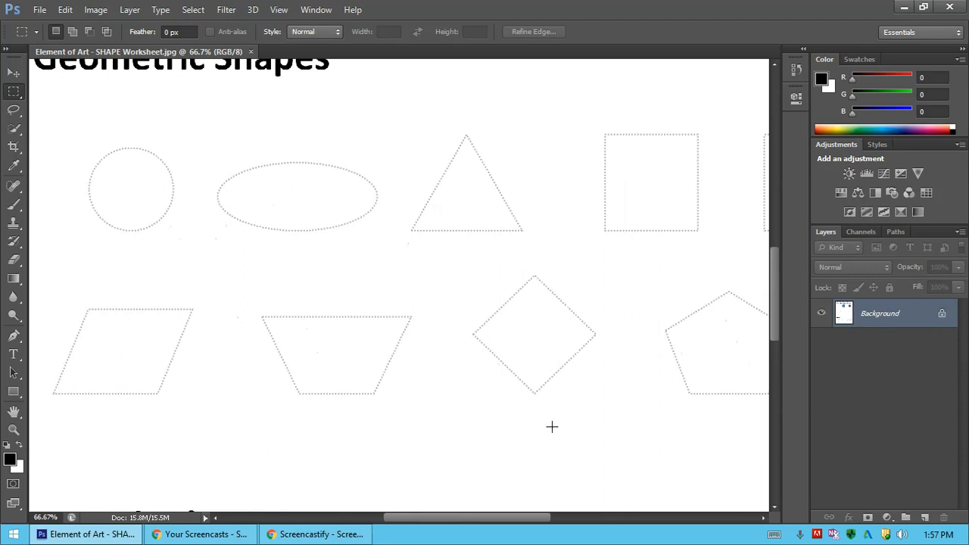
left_click_drag(422, 520, 388, 520)
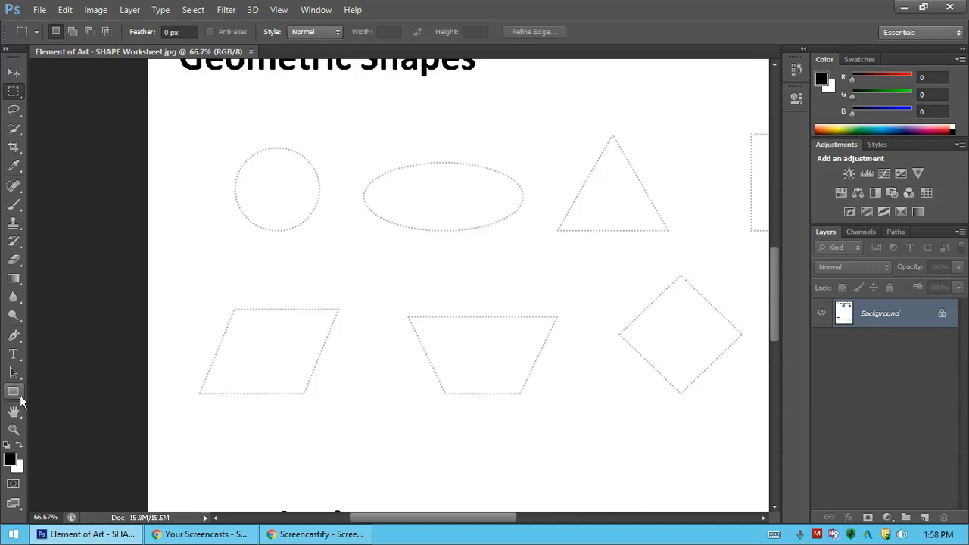
left_click(13, 392)
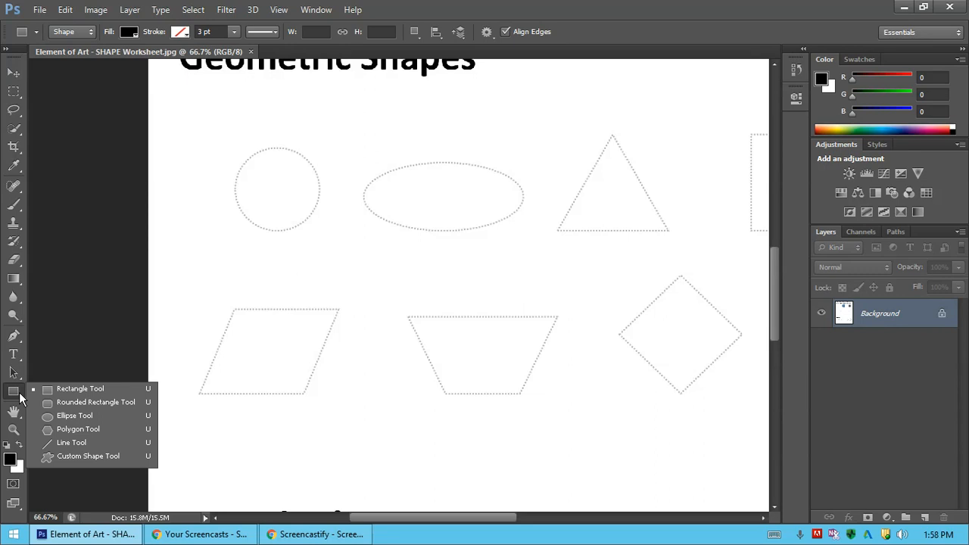
left_click(77, 417)
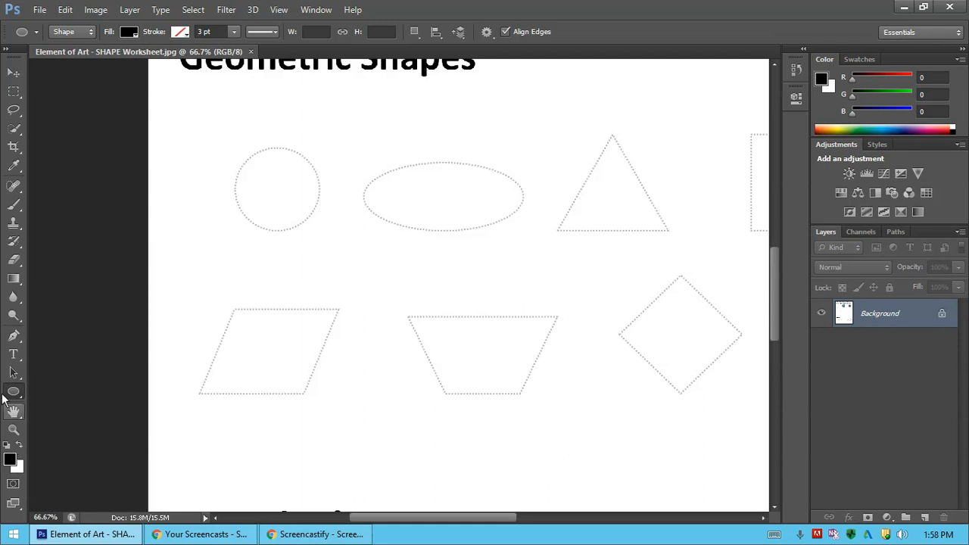
Set the foreground color to the bright red ee1543.
left_click(10, 462)
left_click_drag(419, 93, 221, 131)
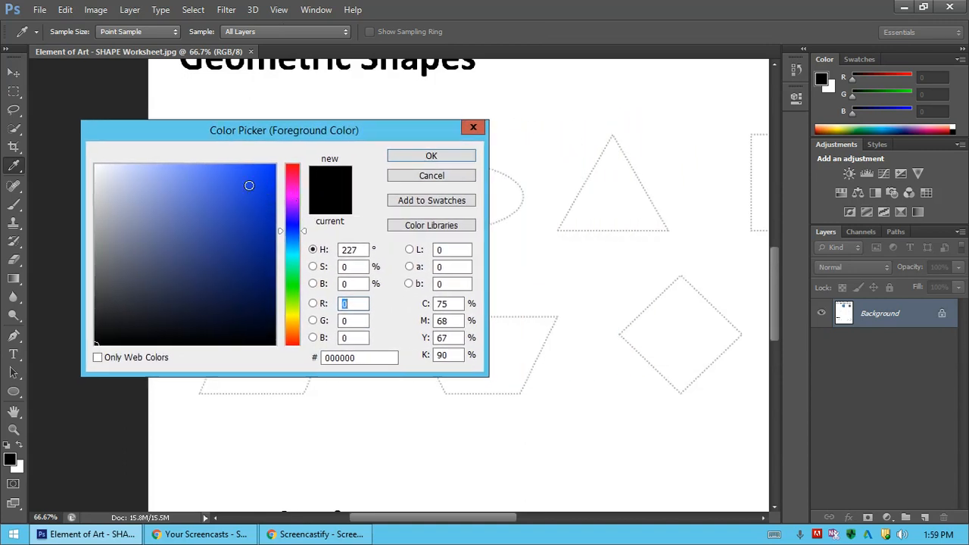
left_click(248, 184)
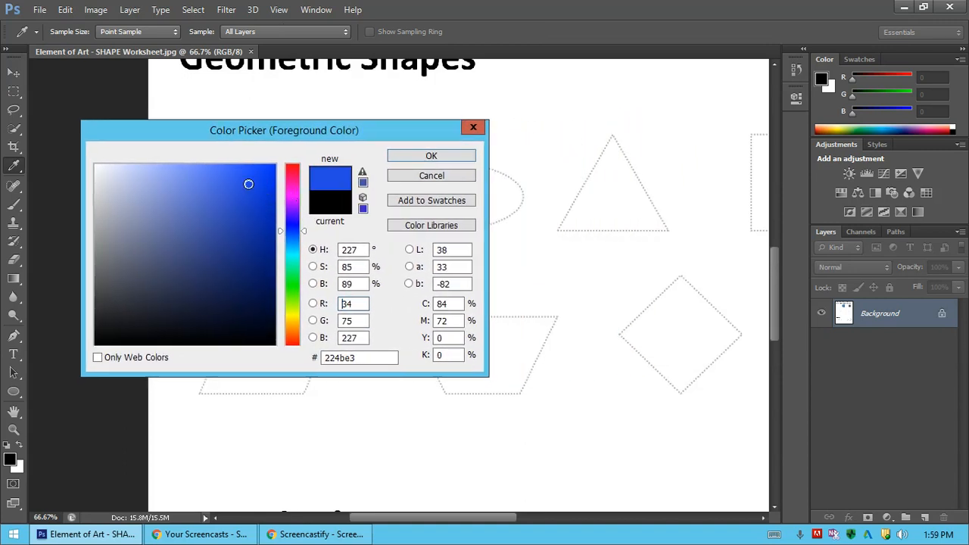
left_click(257, 179)
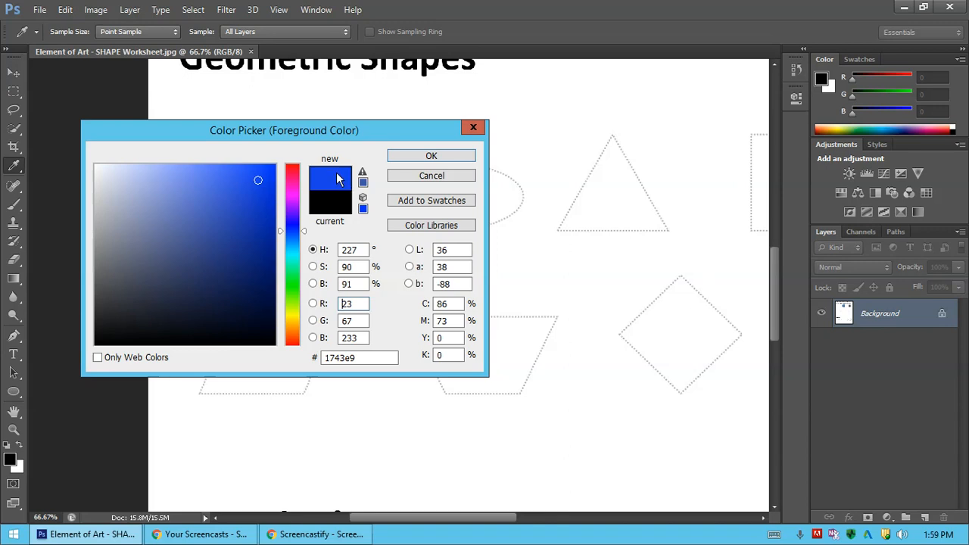
left_click(291, 175)
left_click(297, 172)
left_click(259, 177)
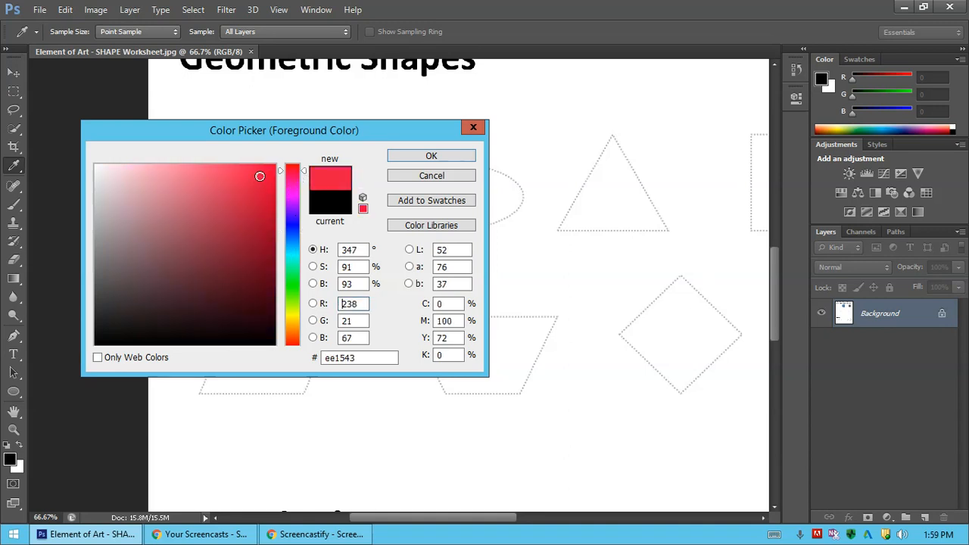
left_click(415, 156)
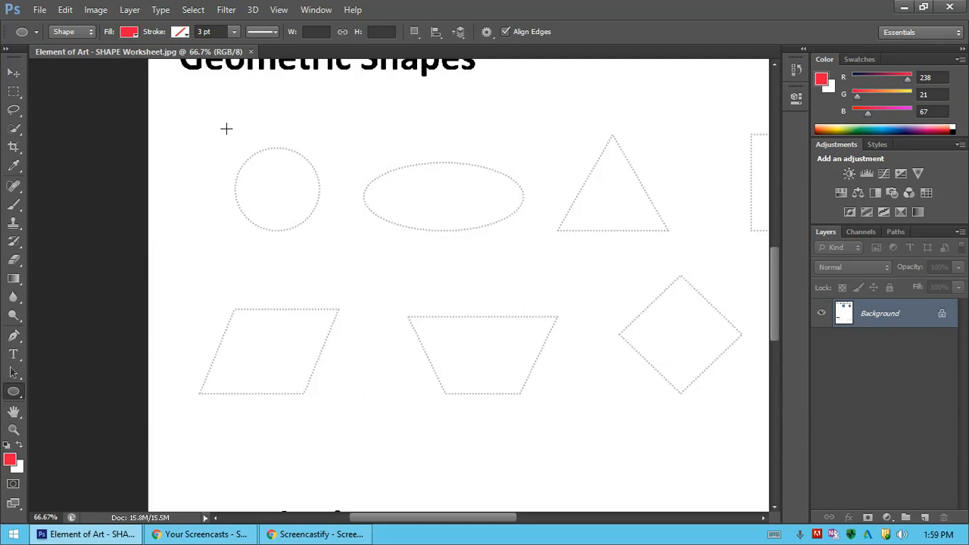
left_click_drag(234, 136, 307, 212)
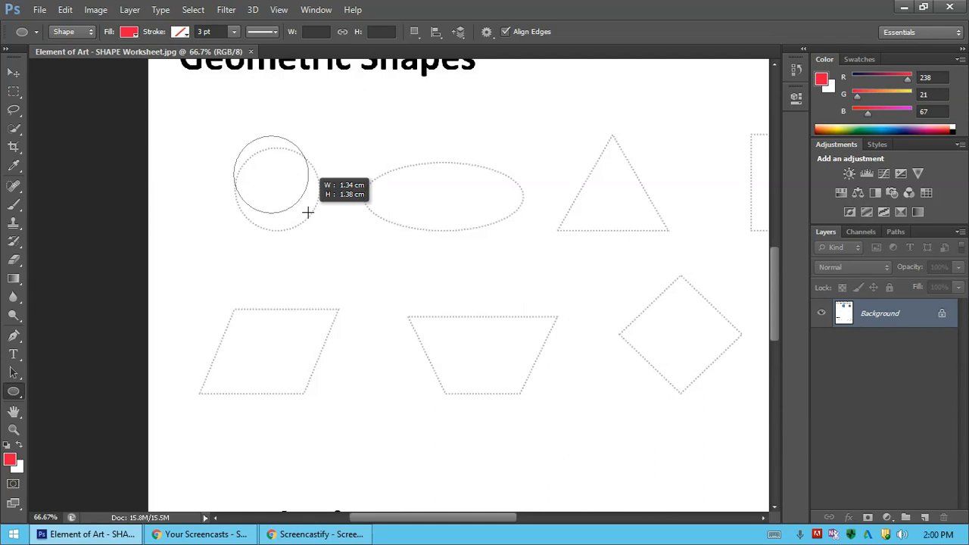
left_click_drag(308, 212, 314, 216)
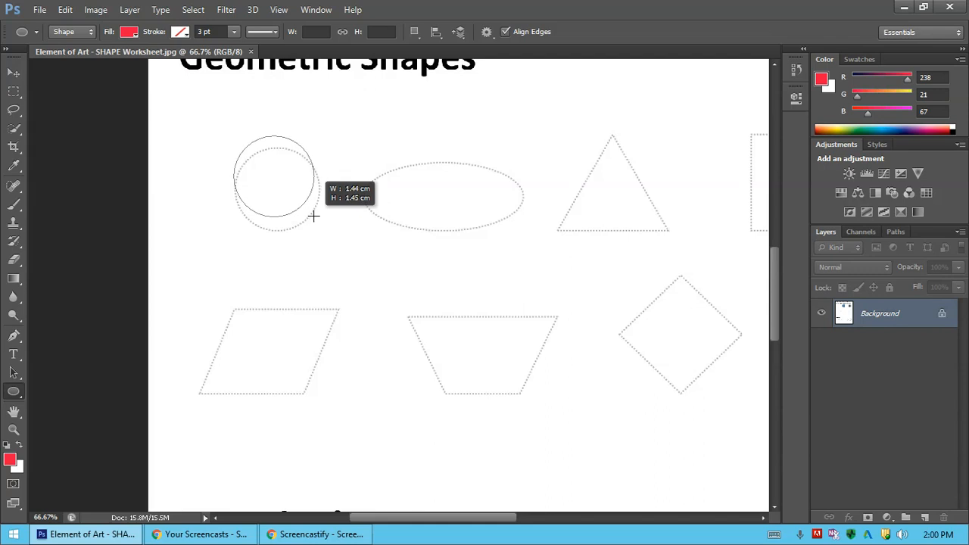
left_click_drag(314, 217, 316, 218)
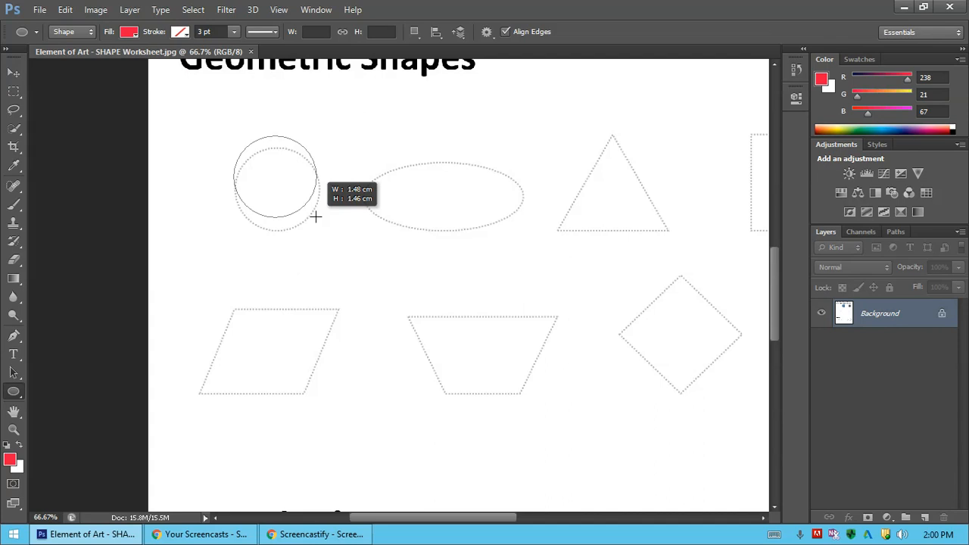
left_click_drag(316, 216, 316, 216)
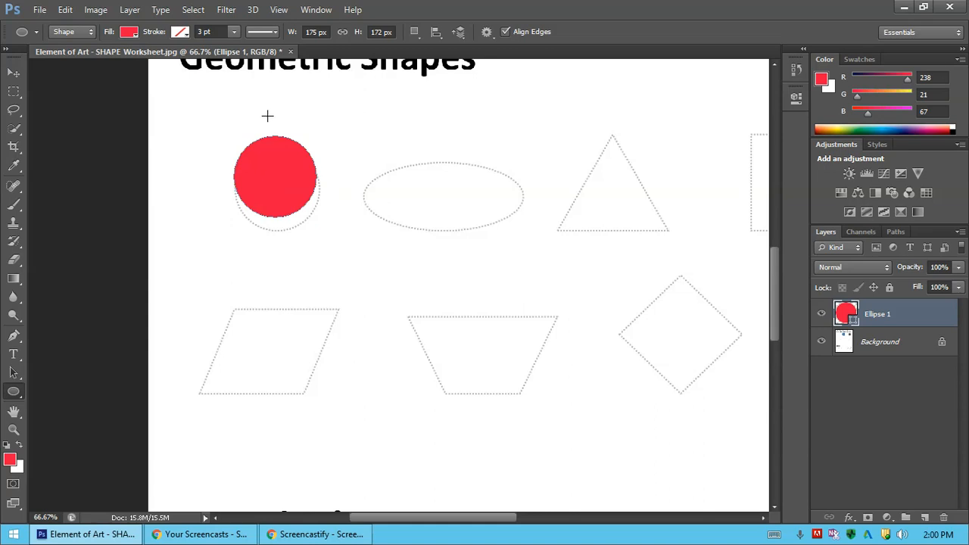
key("ctrl+z")
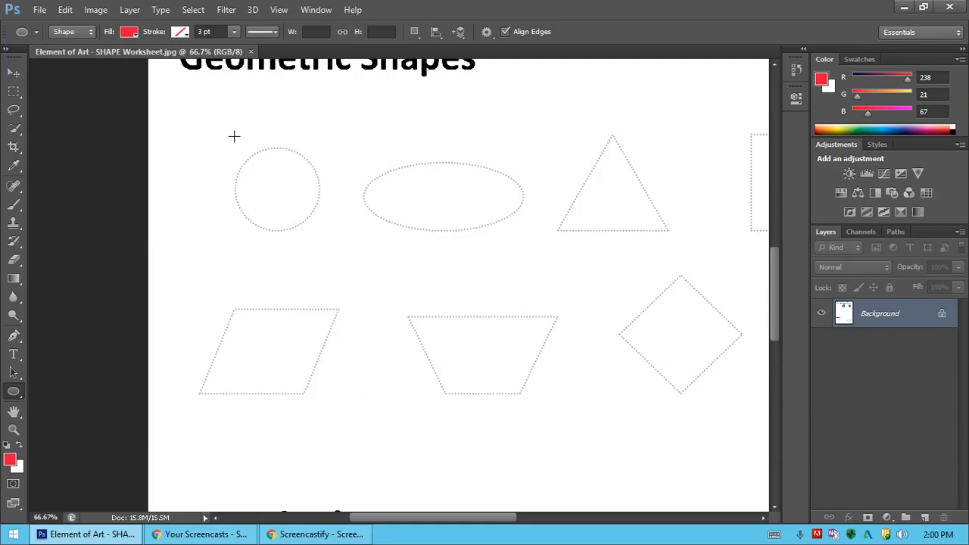
Draw a red circle about 173 px across over the dotted circle and rename its layer Circle.
left_click_drag(234, 136, 315, 220)
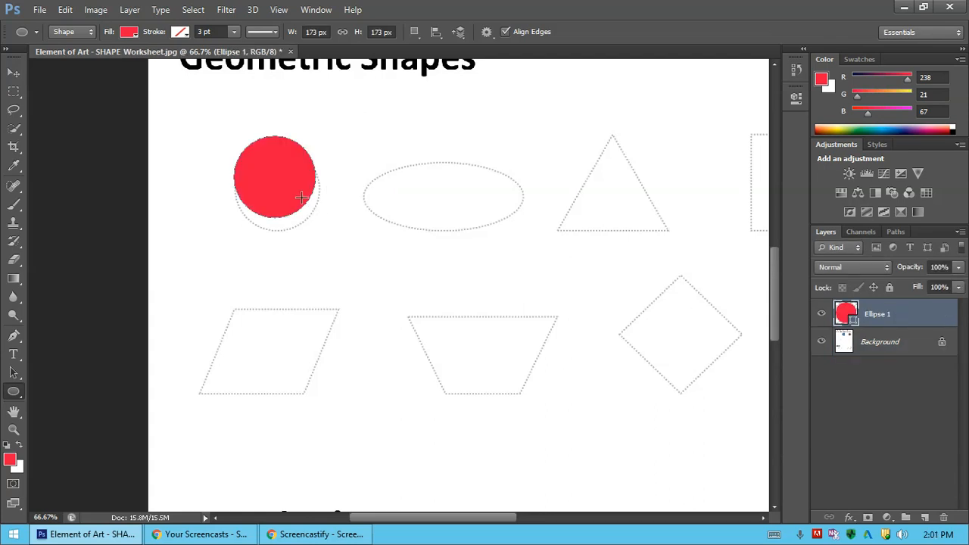
double_click(877, 315)
type("Circle")
left_click(885, 408)
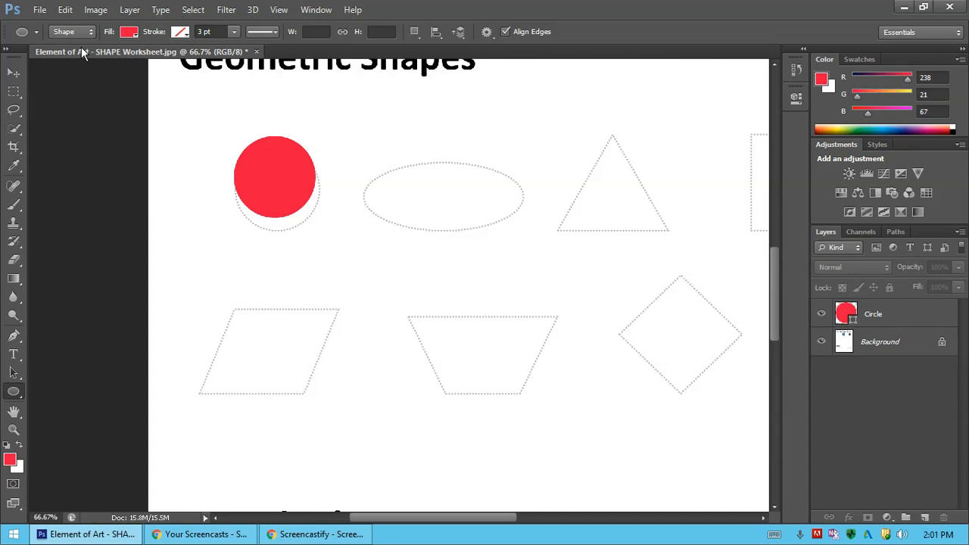
Save the worksheet to the Desktop as Element of Art - SHAPE Worksheet.psd in Photoshop format with layers and Maximize Compatibility enabled.
left_click(41, 10)
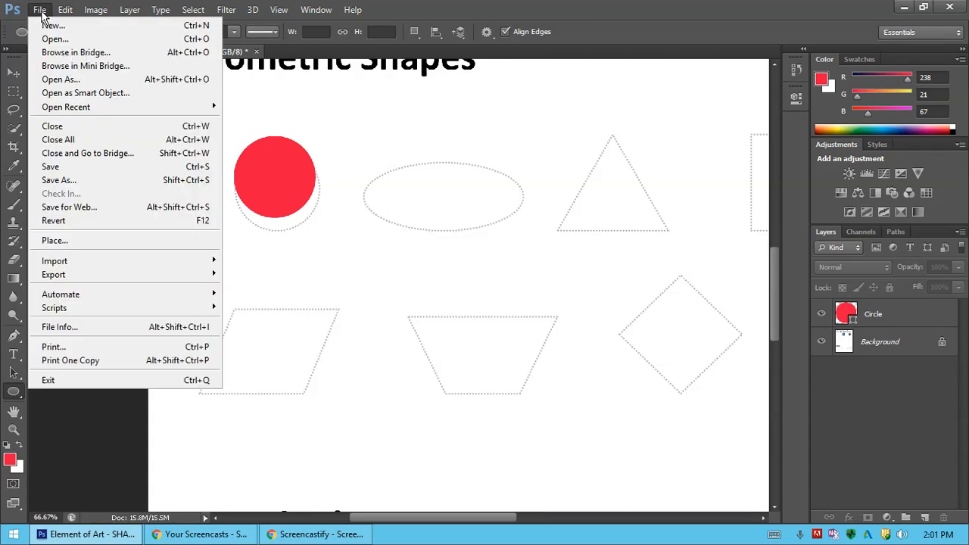
left_click(74, 176)
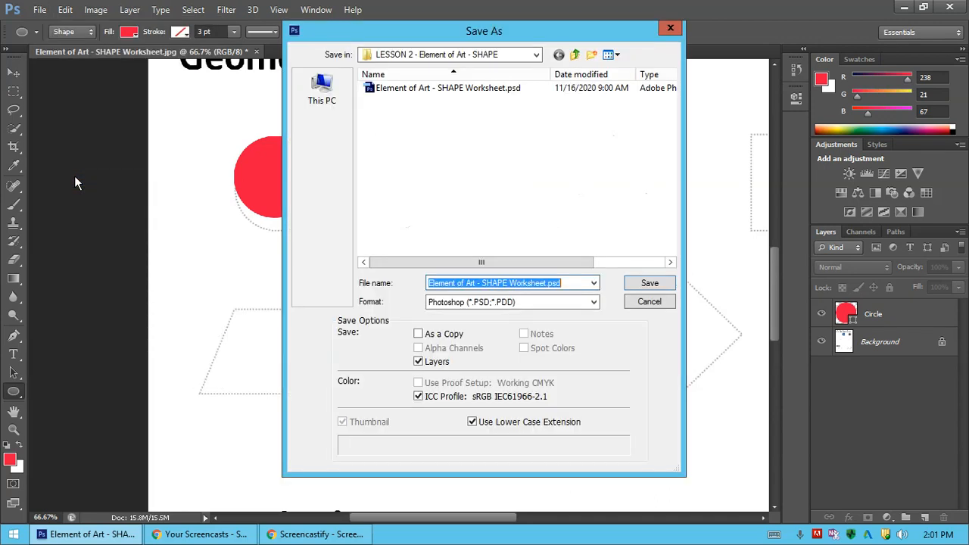
left_click(537, 56)
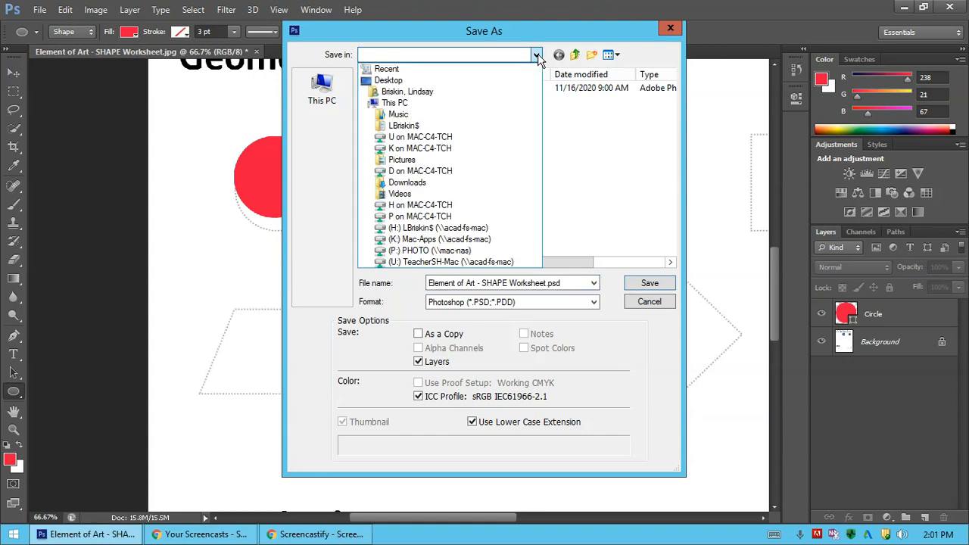
left_click(389, 80)
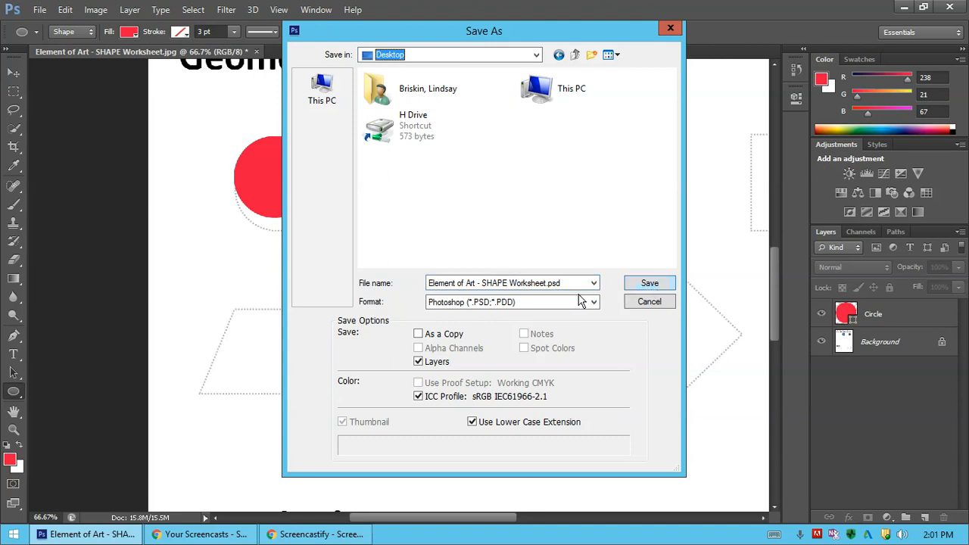
left_click(542, 299)
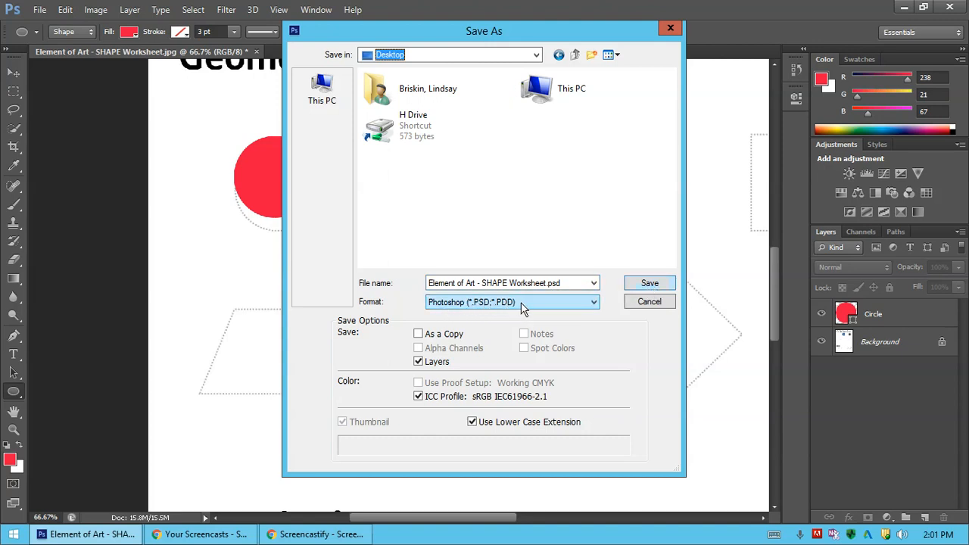
left_click(654, 286)
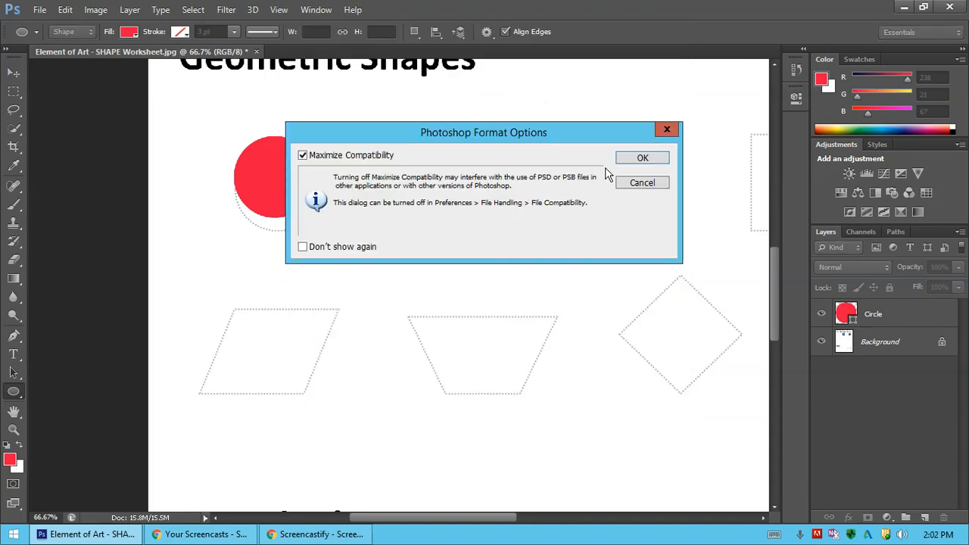
left_click(623, 162)
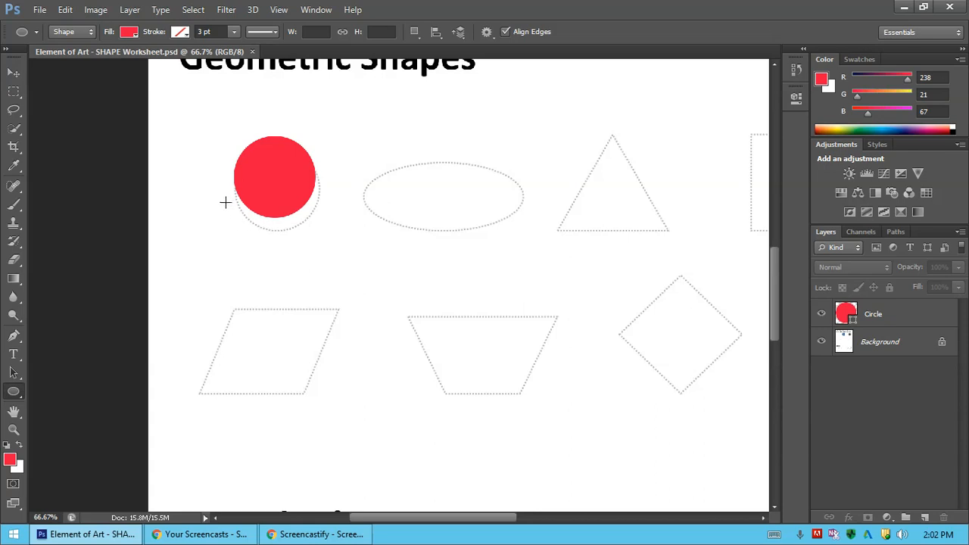
Move the Circle layer's red circle slightly down and right, toward the dotted circle outline.
left_click(15, 78)
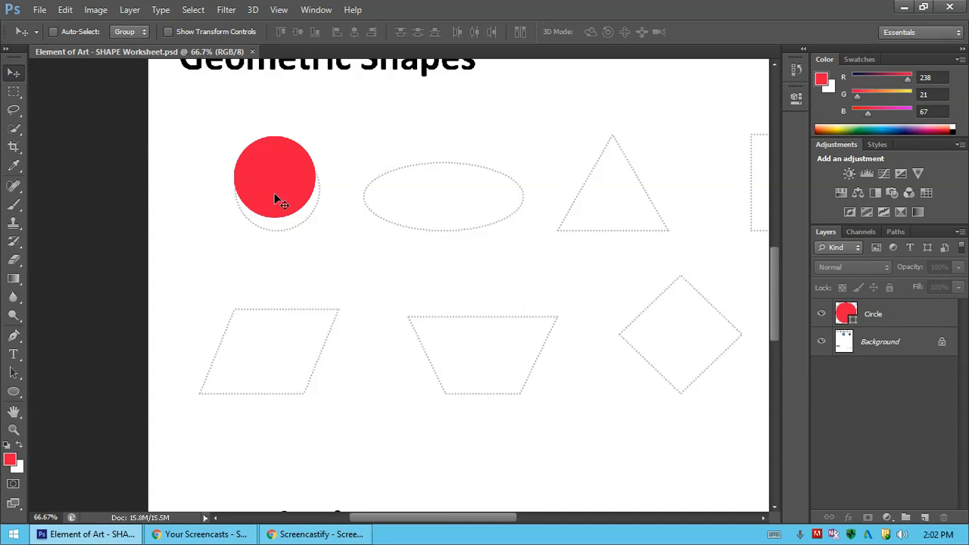
left_click(216, 208)
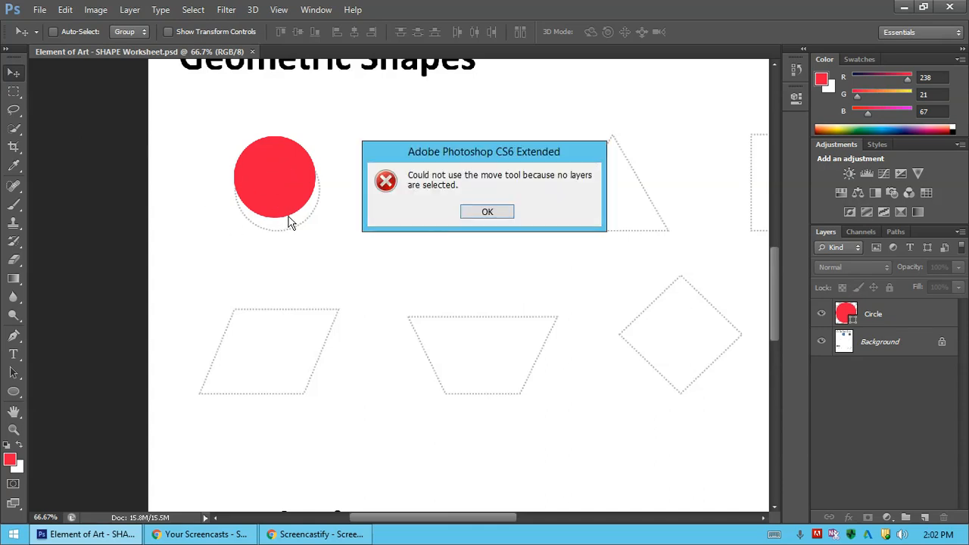
left_click(500, 216)
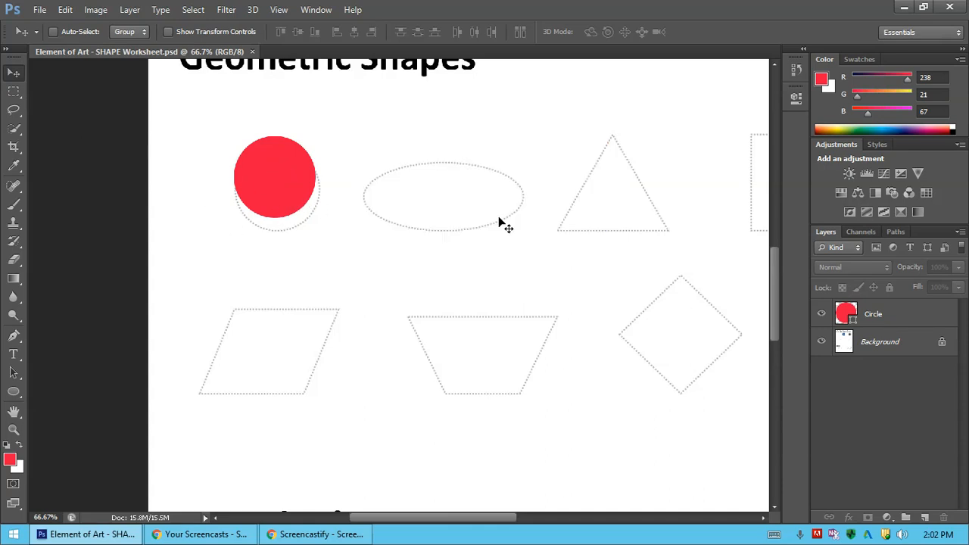
left_click(882, 312)
left_click_drag(285, 181, 290, 186)
left_click_drag(288, 185, 289, 185)
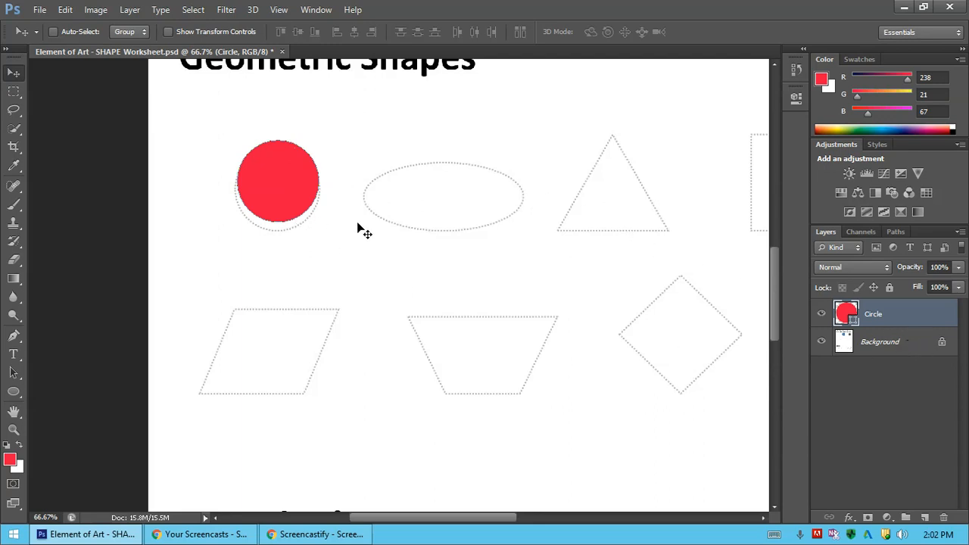
Reposition the Circle layer onto the dotted circle outline and nudge it sideways to center it horizontally.
left_click(882, 345)
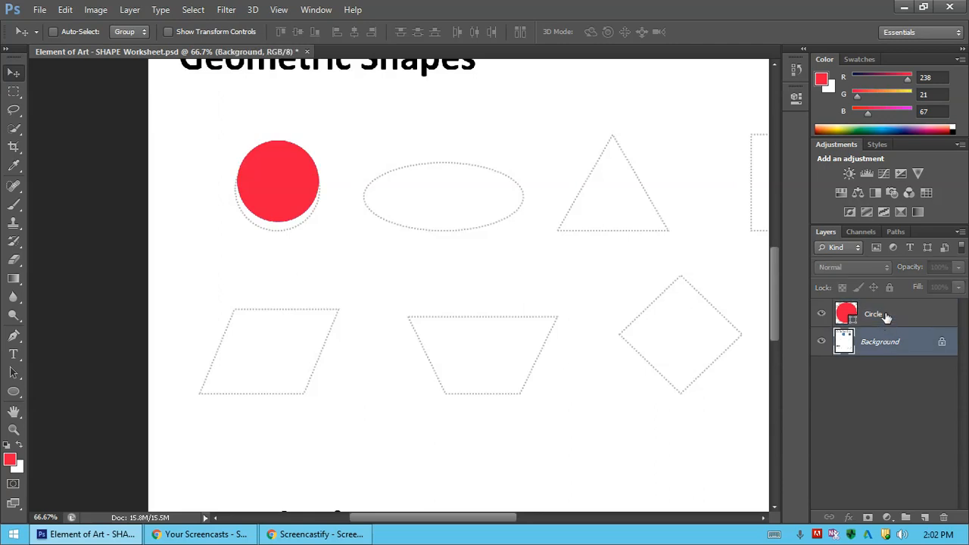
left_click(886, 321)
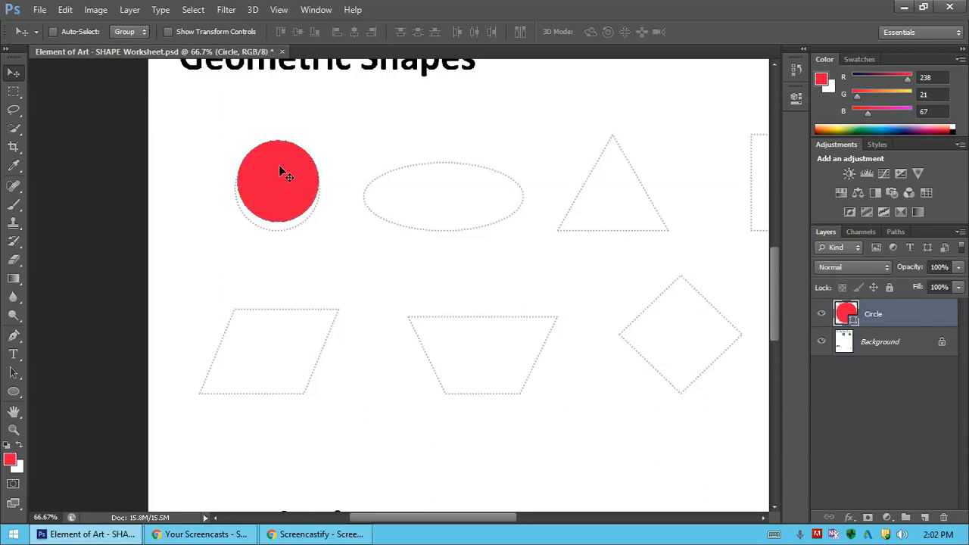
left_click_drag(280, 169, 262, 180)
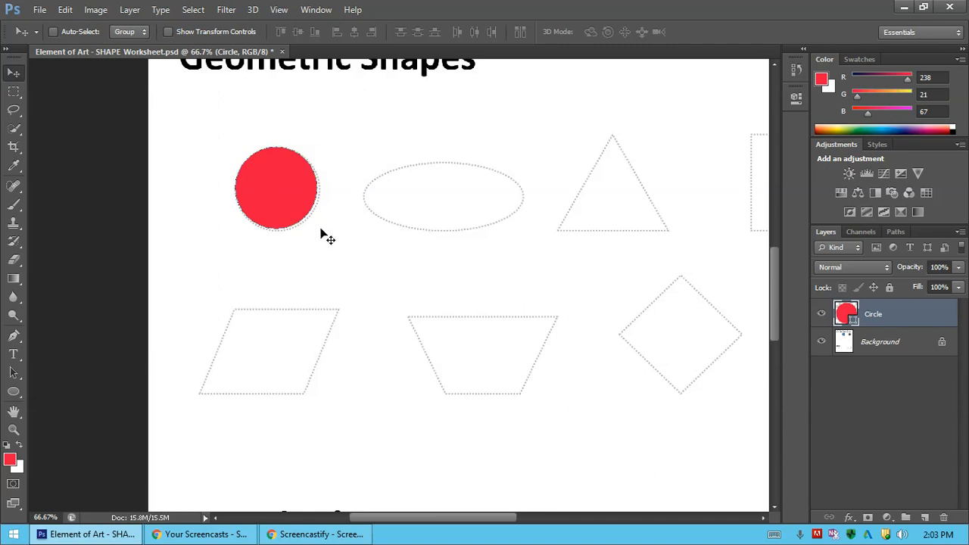
key("Right")
key("Right")
key("Right")
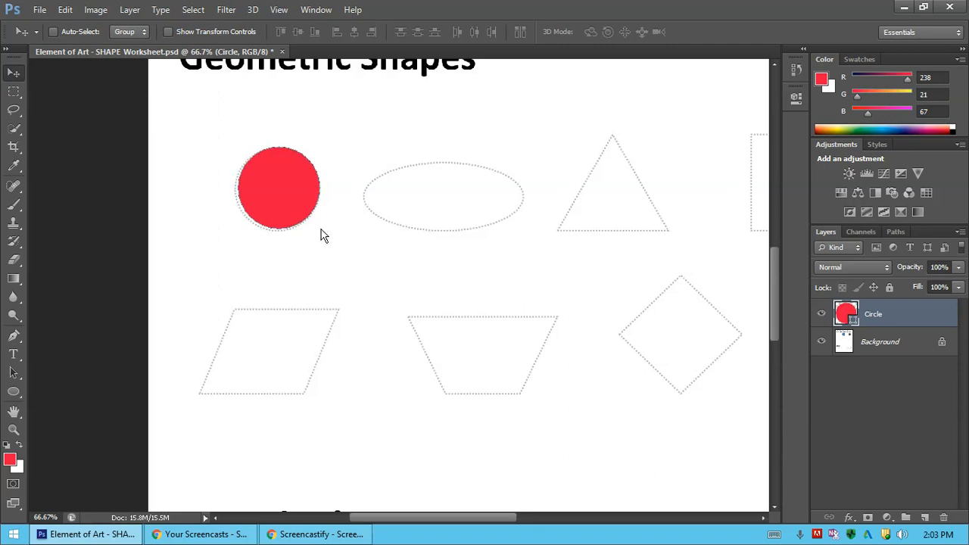
key("Left")
key("Left")
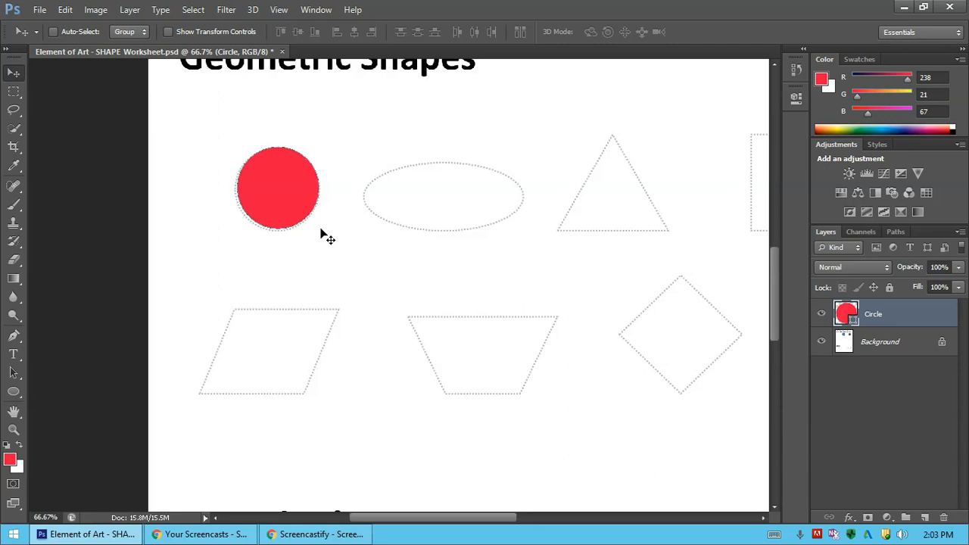
Fit the red circle to its dotted outline by nudging it left and scaling it proportionally to 102.89%, and save the worksheet.
key("Left")
key("Left")
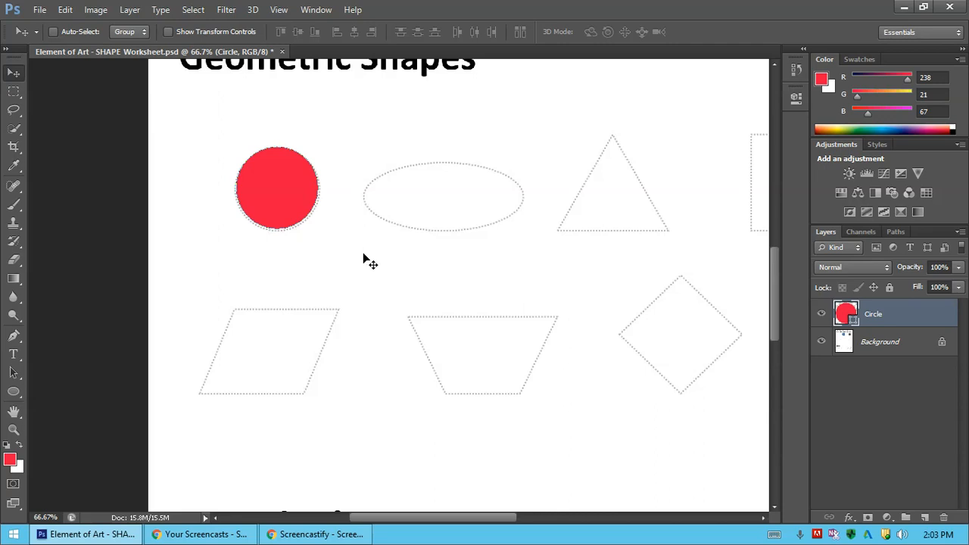
key("ctrl+t")
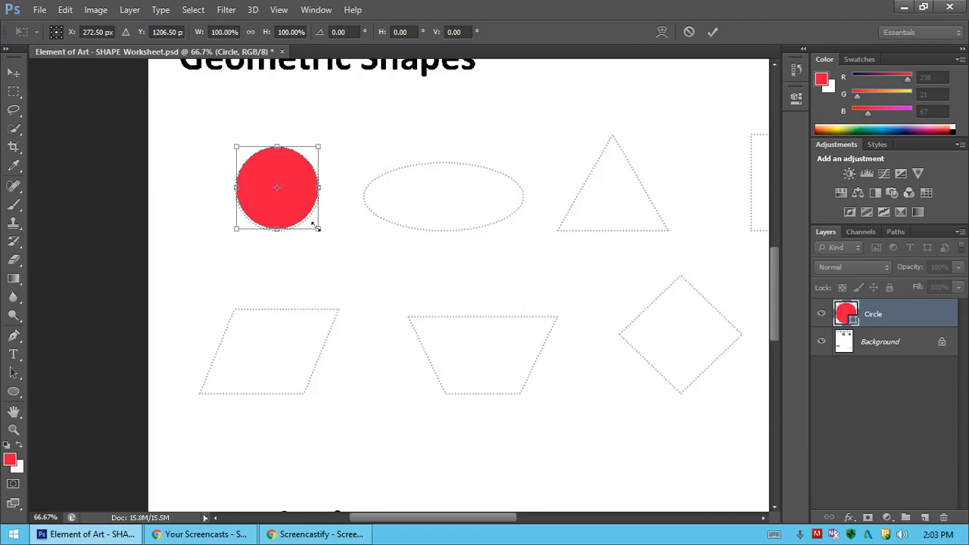
mouse_move(318, 228)
left_mouse_down()
mouse_move(369, 286)
mouse_move(315, 224)
mouse_move(330, 243)
left_mouse_up()
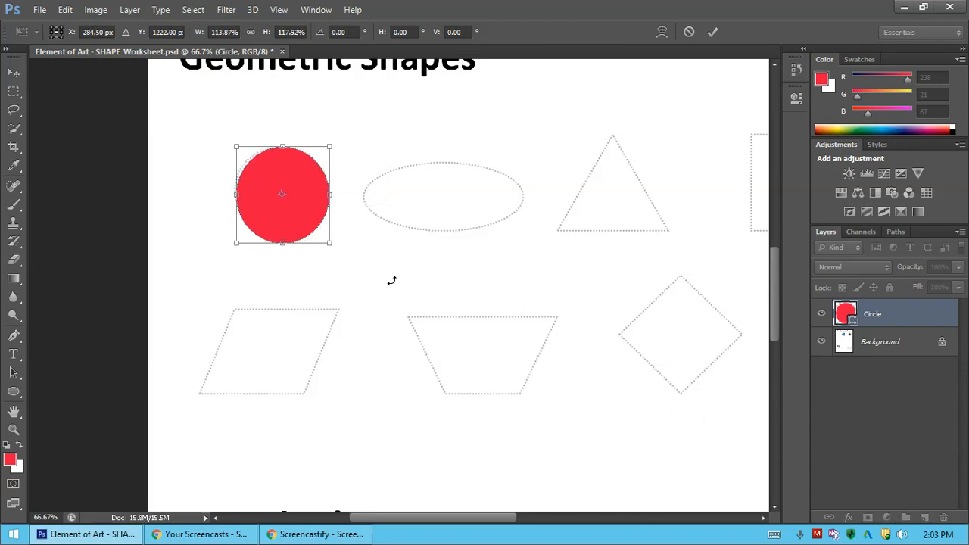
key("ctrl+z")
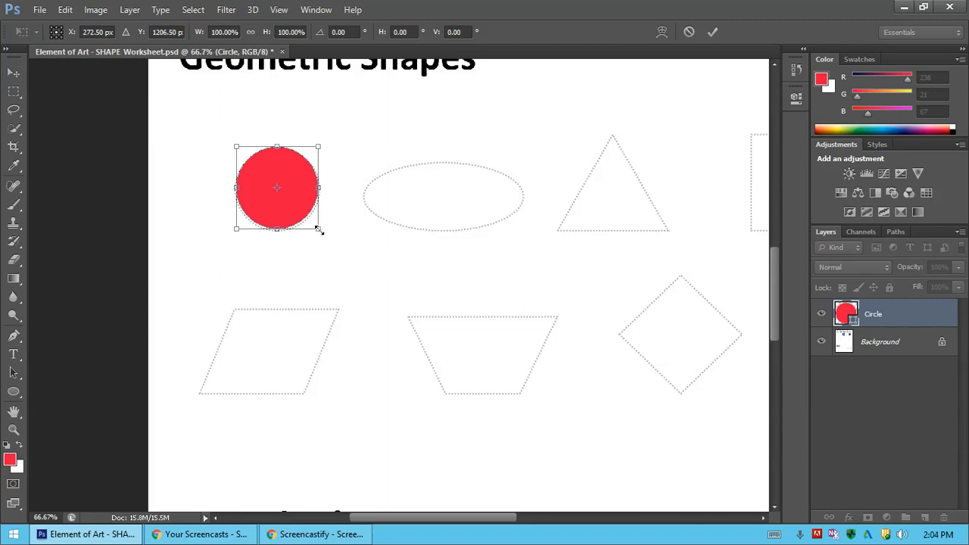
left_click_drag(318, 230, 321, 232)
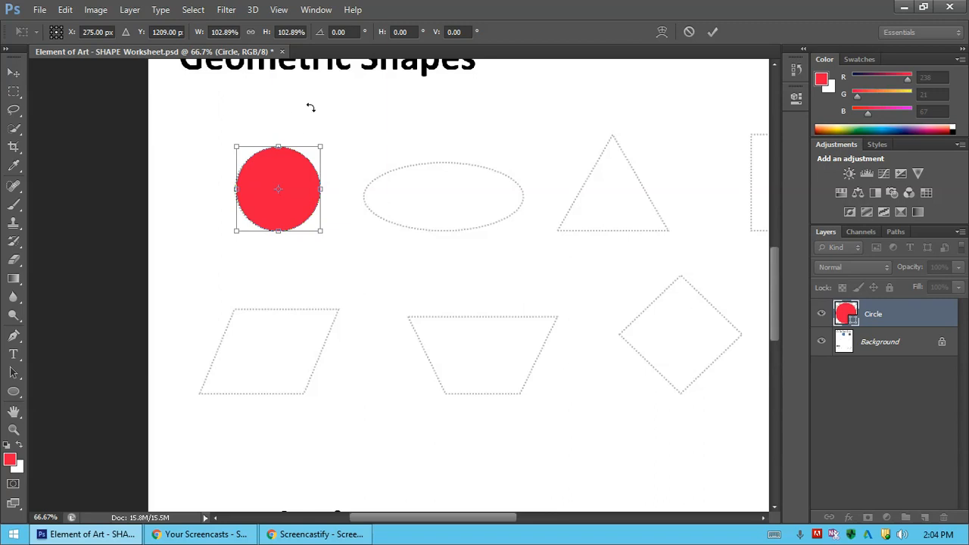
key("Return")
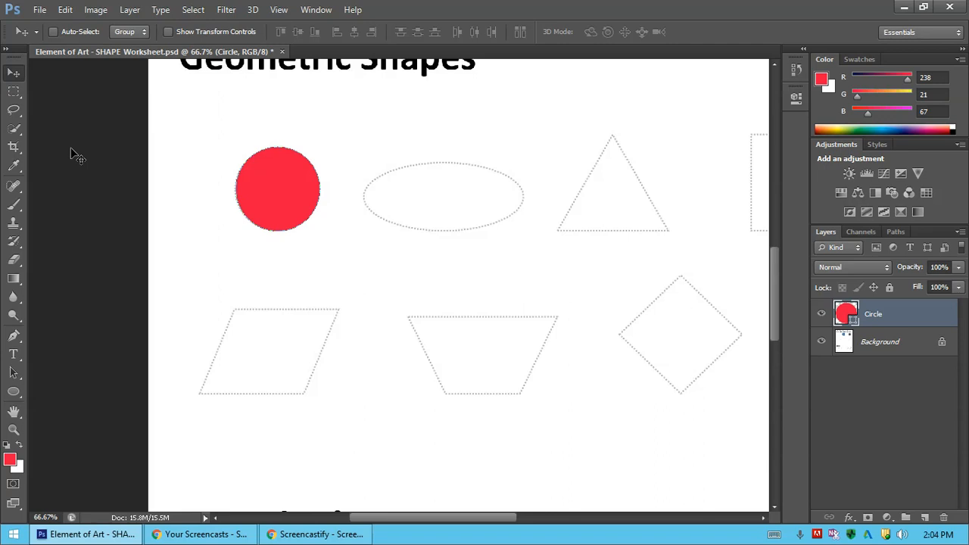
key("ctrl+s")
Set the foreground color to turquoise #15eecd.
left_click_drag(362, 519, 393, 533)
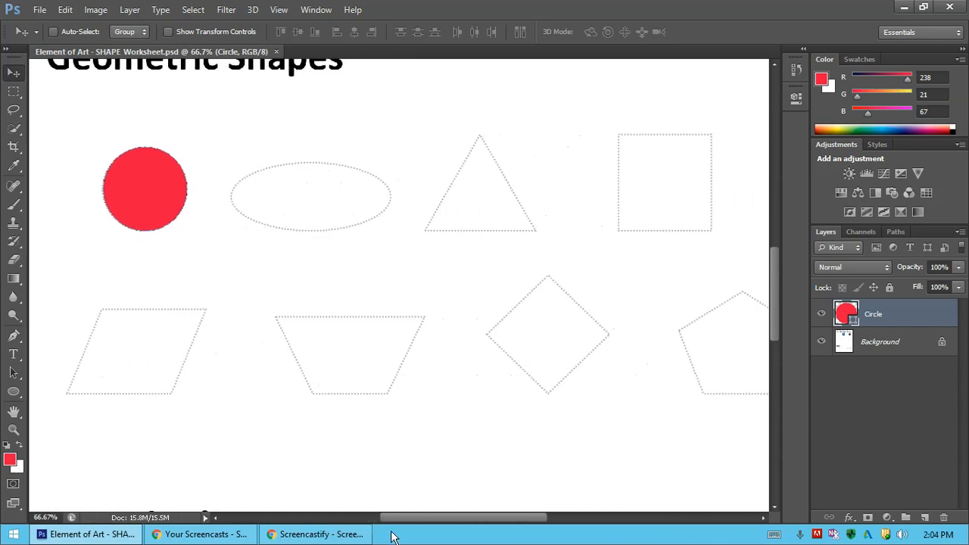
left_click(12, 460)
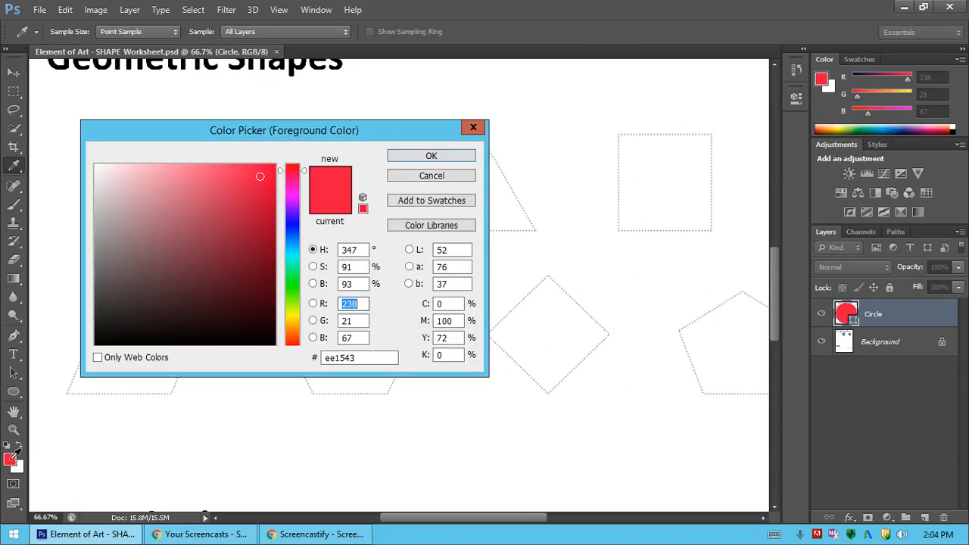
left_click(295, 261)
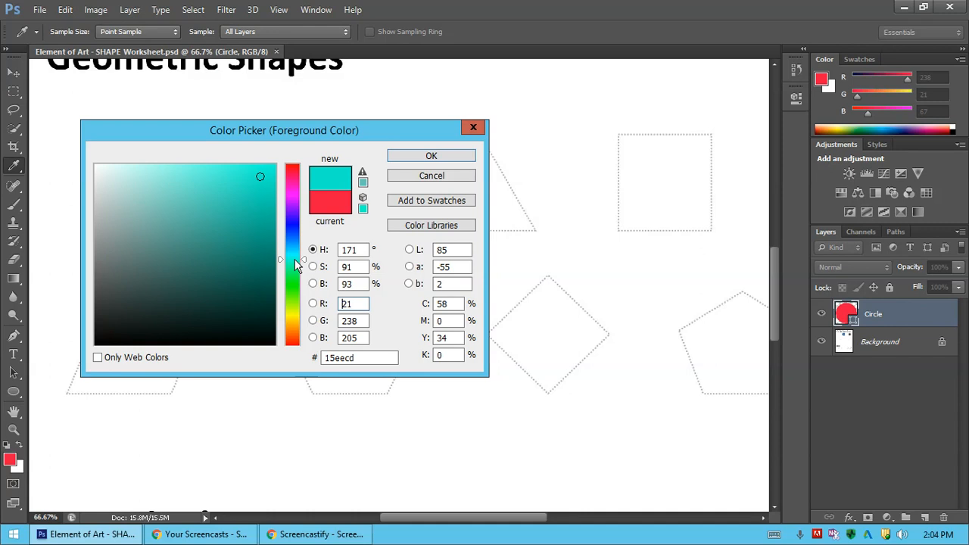
left_click(407, 159)
key("v")
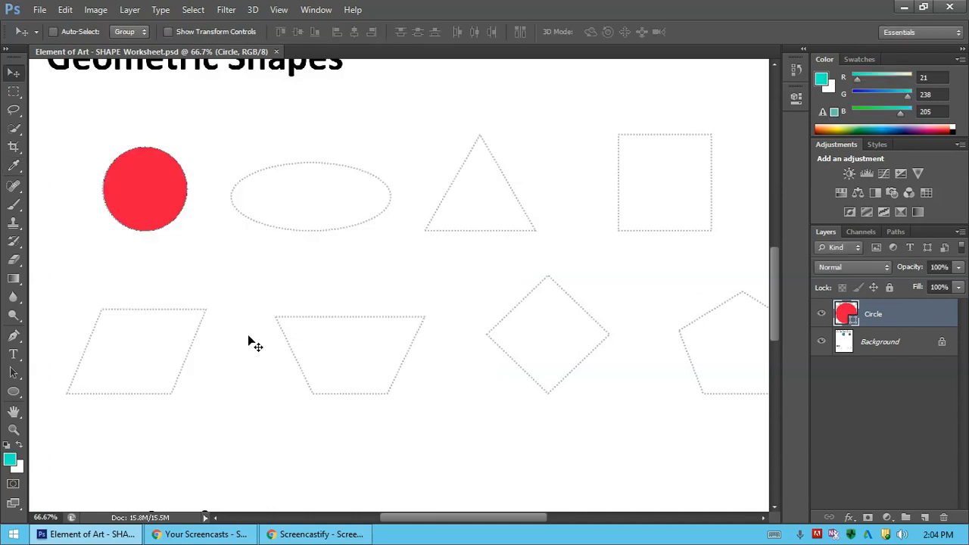
Draw an ellipse about 332 by 147 px over the dotted oval and fill it with the turquoise foreground color #15eecd.
left_click(14, 393)
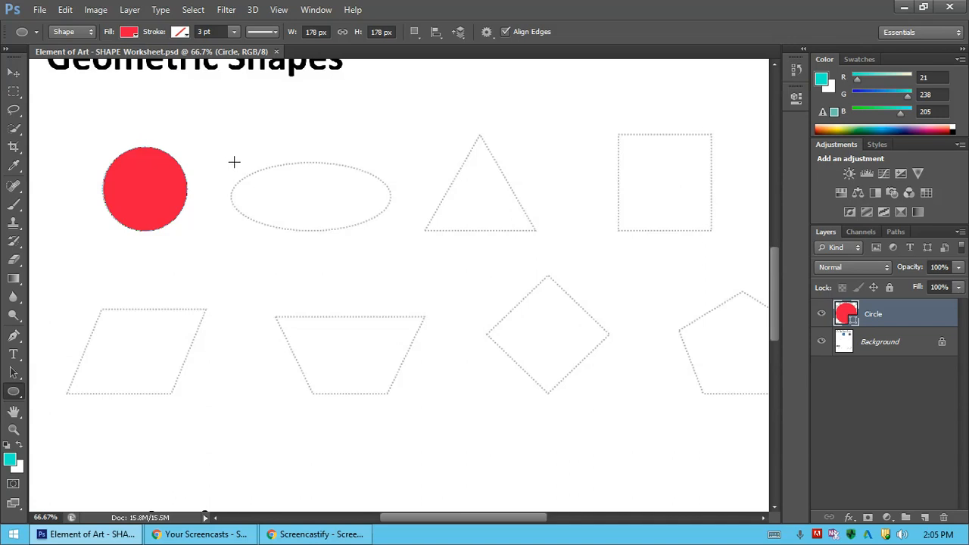
left_click_drag(234, 161, 390, 230)
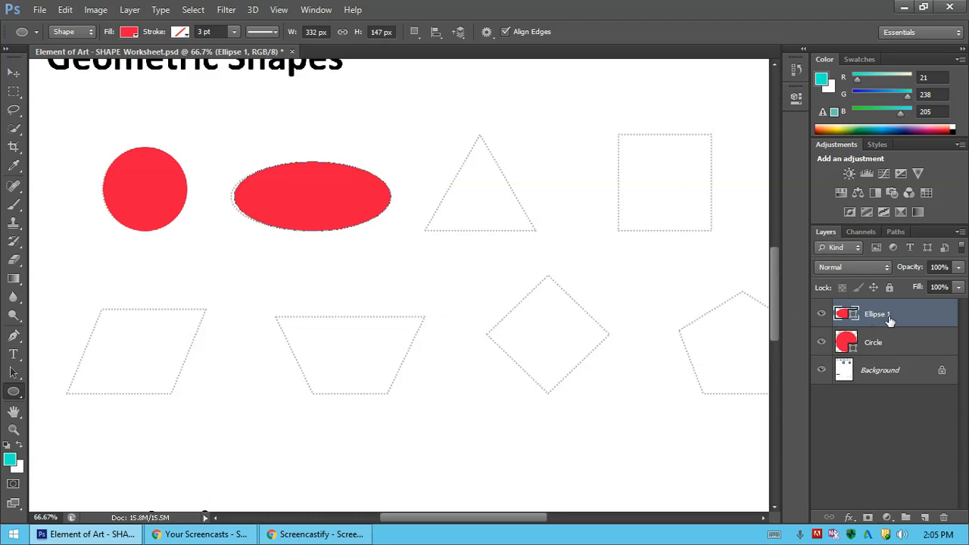
double_click(846, 316)
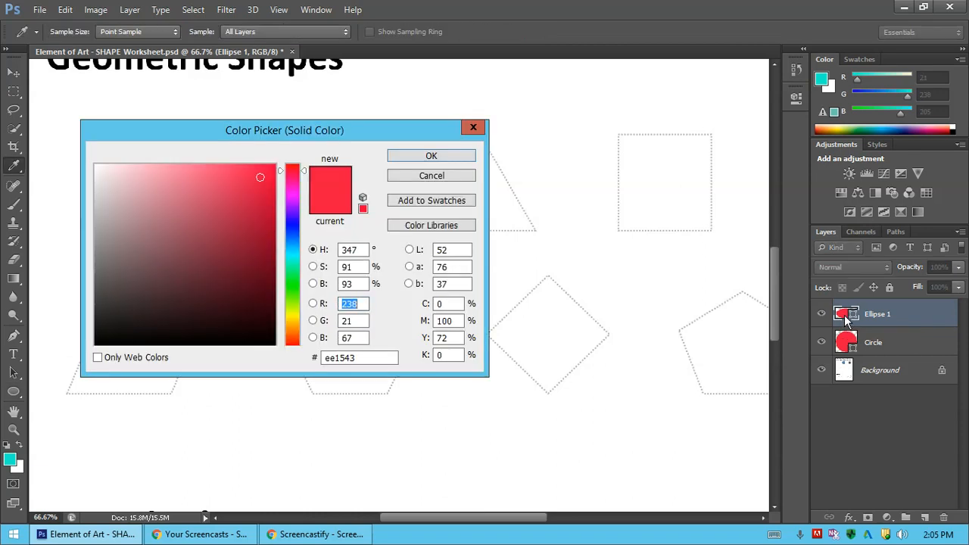
left_click_drag(377, 130, 662, 122)
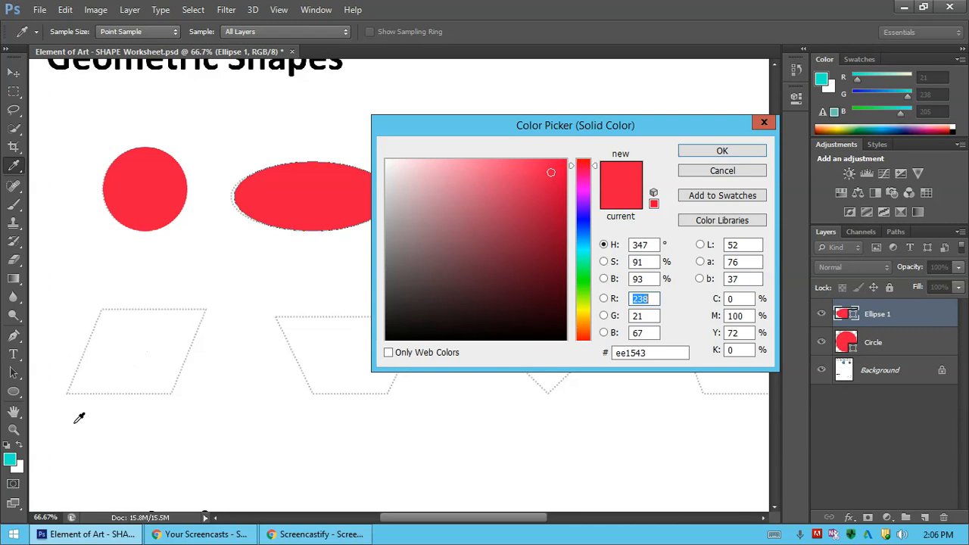
left_click(12, 455)
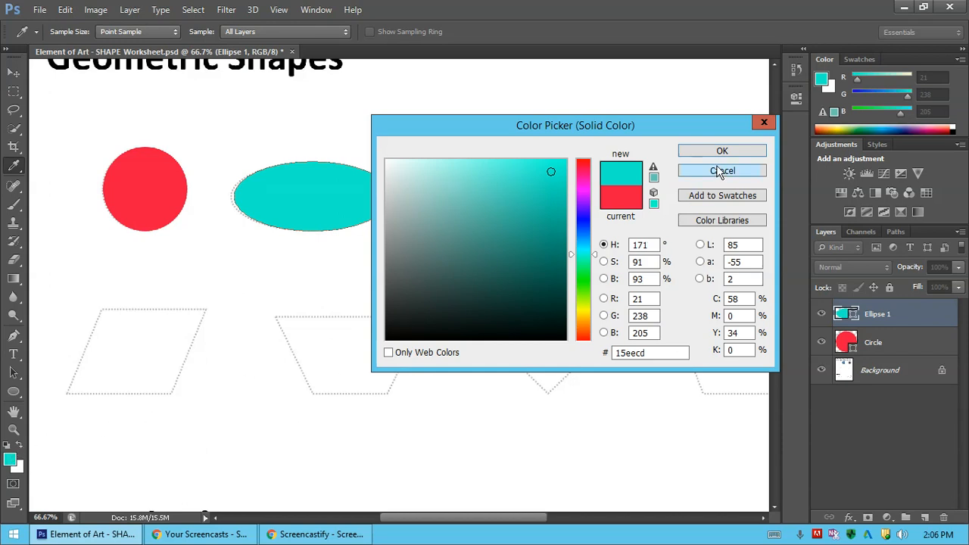
left_click(746, 152)
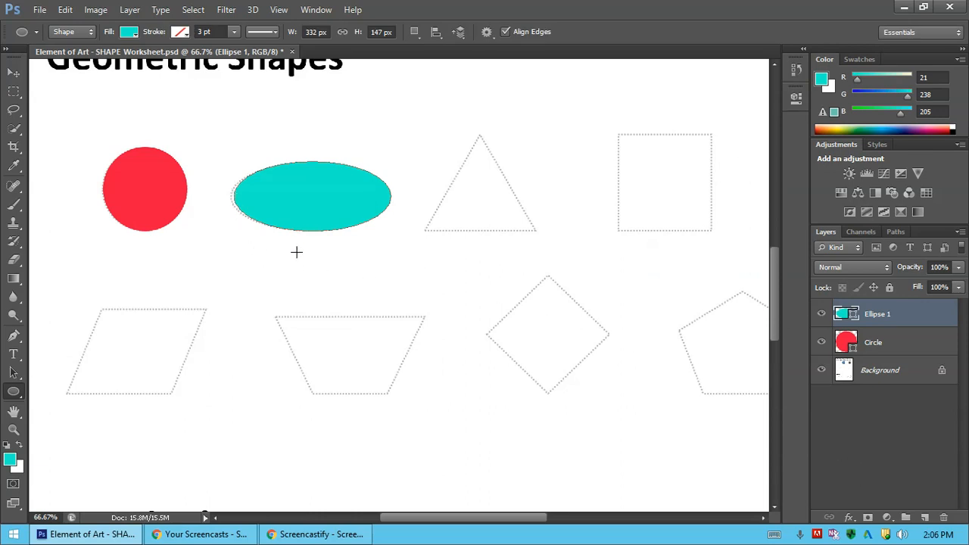
Stretch the turquoise ellipse's left side outward to 101.81% width so it reaches the dotted oval's edge.
key("ctrl+t")
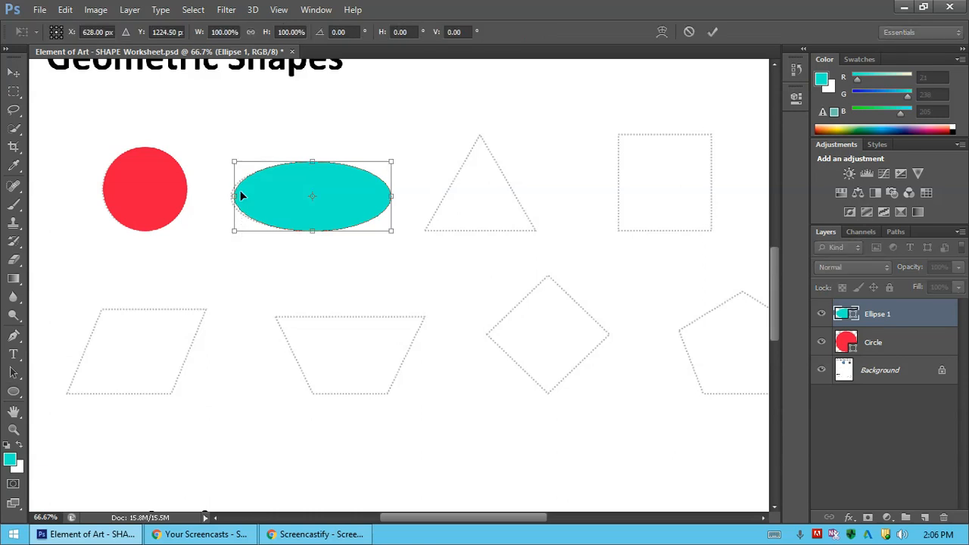
left_click_drag(236, 196, 232, 196)
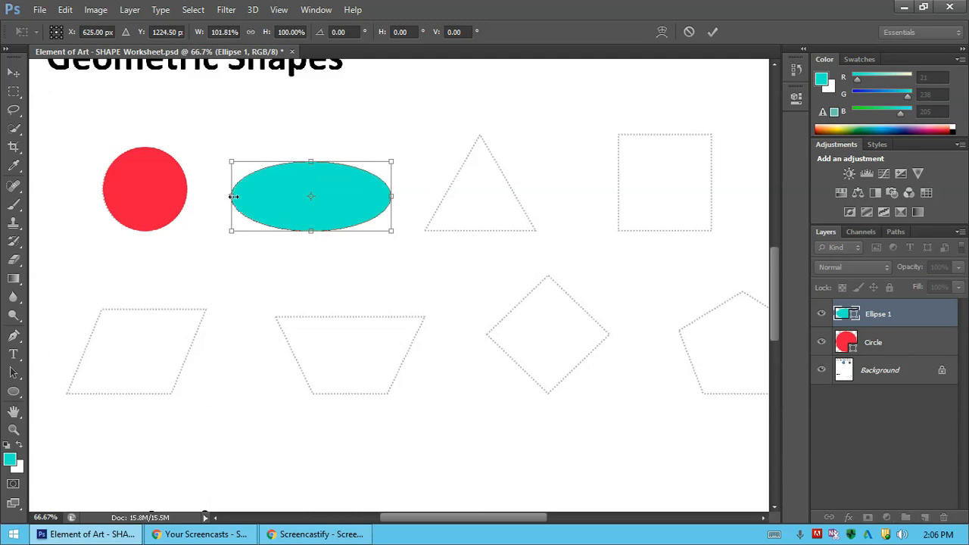
key("Return")
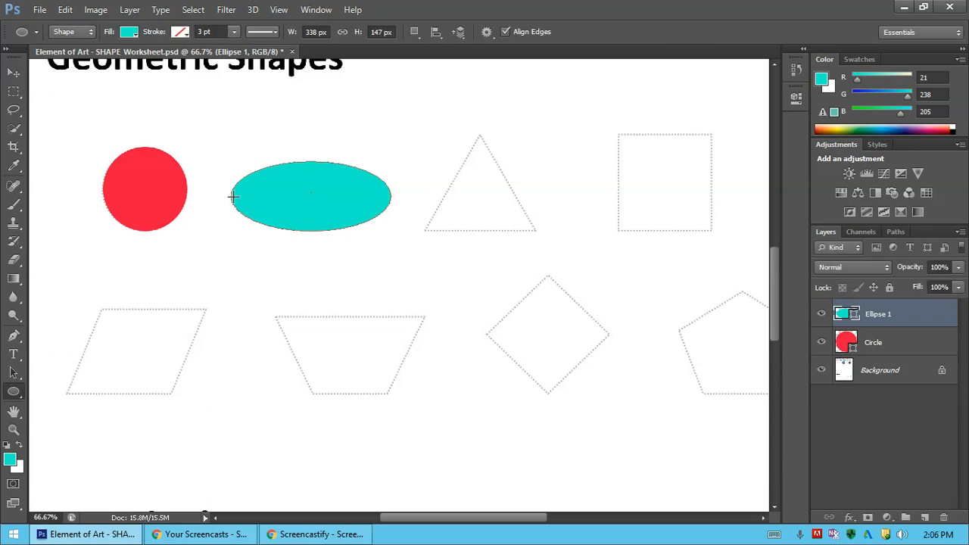
Rename the ellipse's layer Oval, deselect all layers and save the worksheet.
double_click(881, 314)
type("Oval")
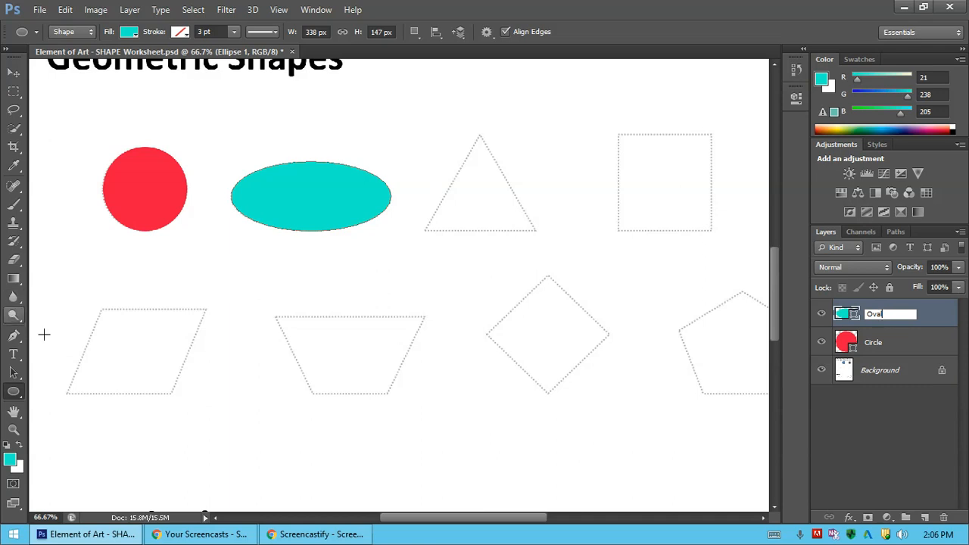
left_click(884, 420)
left_click(883, 421)
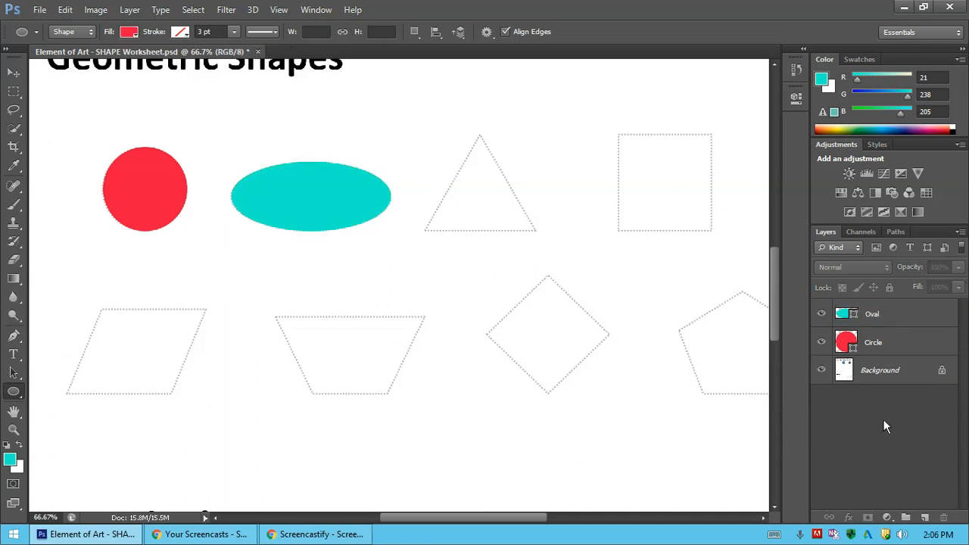
key("ctrl+s")
Set the foreground color to lime green #b3ee15.
left_click(11, 462)
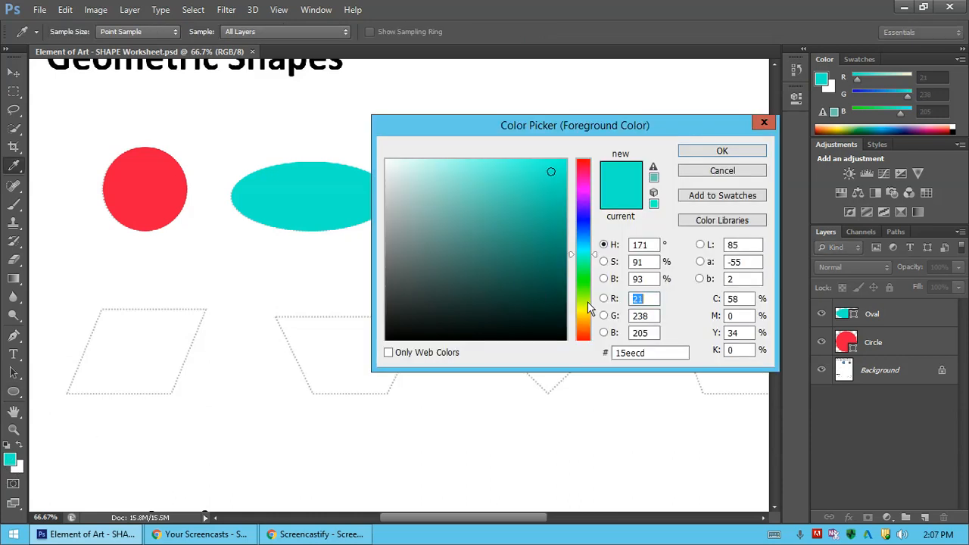
left_click(587, 301)
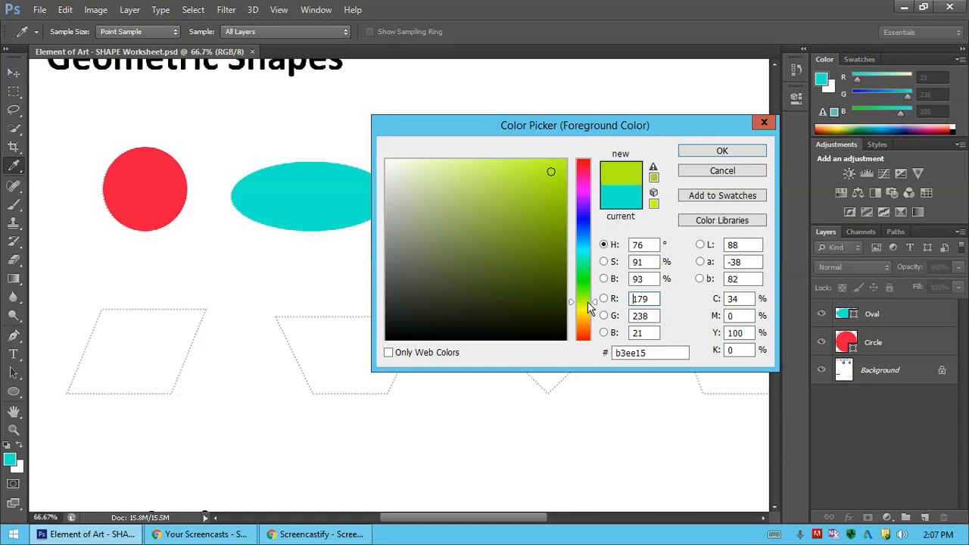
left_click(722, 151)
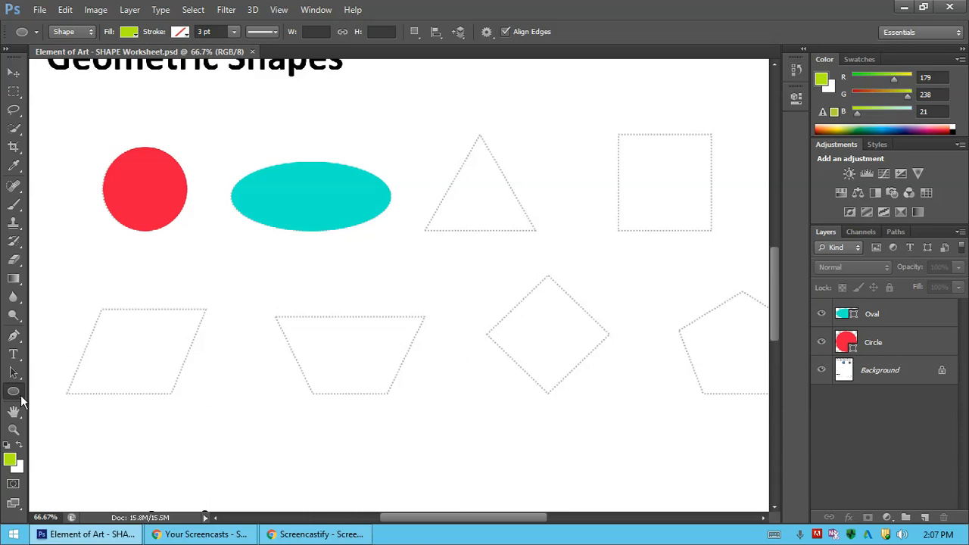
Draw an upright three-sided polygon about 194 by 169 px with a horizontal base, just above the dotted triangle, using the Polygon tool.
left_click(21, 400)
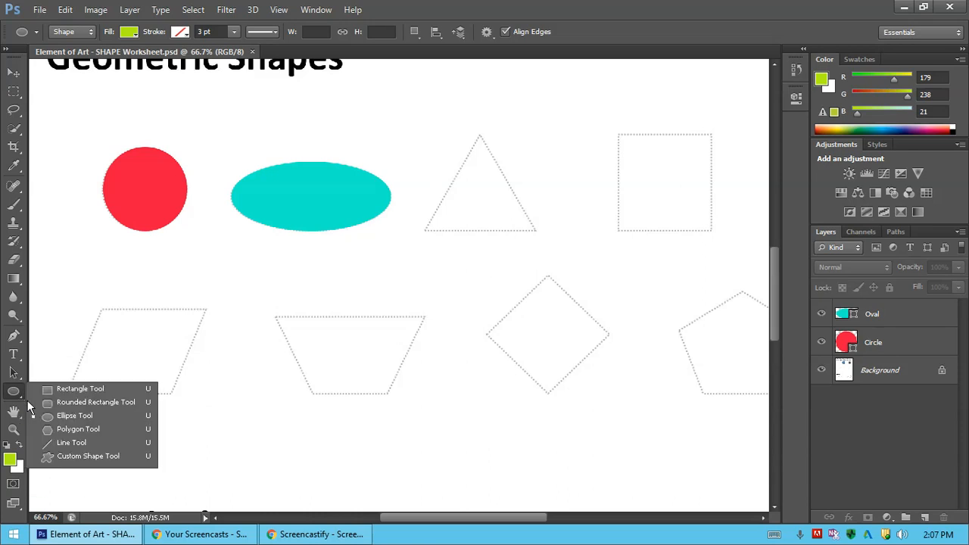
left_click(78, 430)
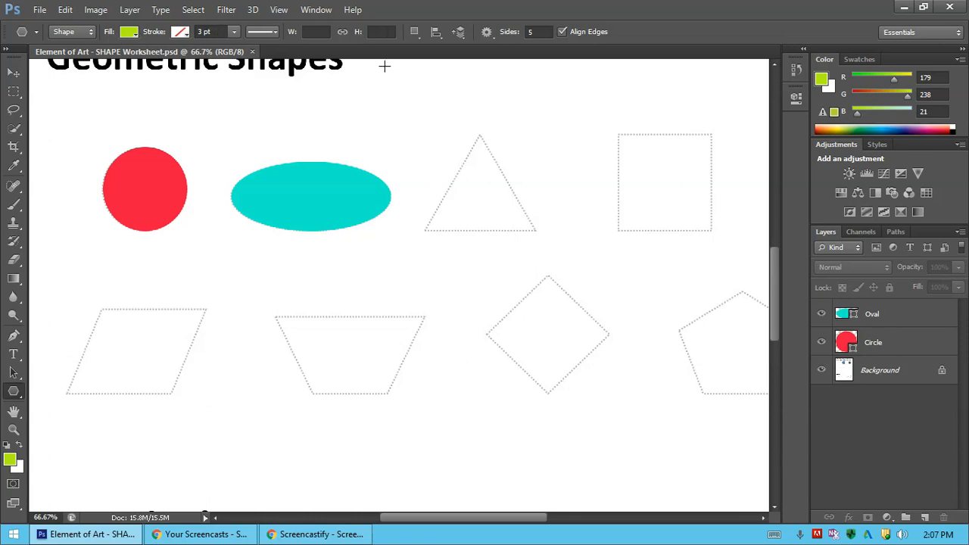
left_click(542, 33)
key("BackSpace")
type("3")
left_click_drag(447, 129, 499, 160)
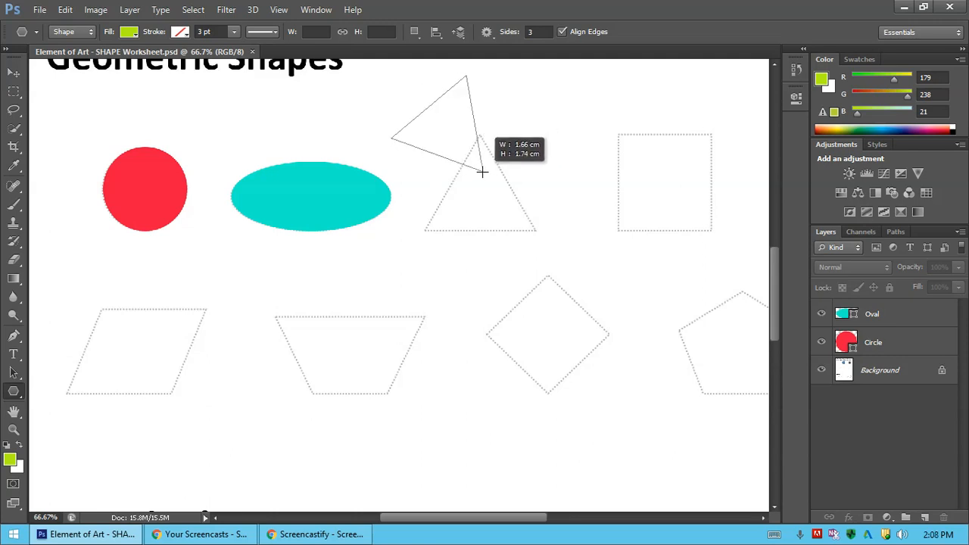
mouse_move(485, 168)
left_mouse_down()
mouse_move(493, 126)
mouse_move(497, 154)
left_mouse_up()
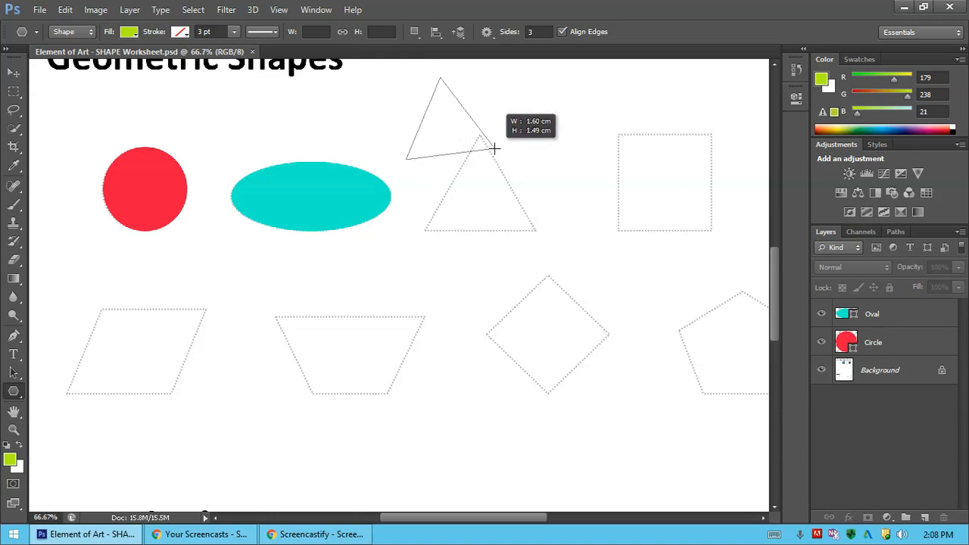
left_click_drag(494, 151, 493, 154)
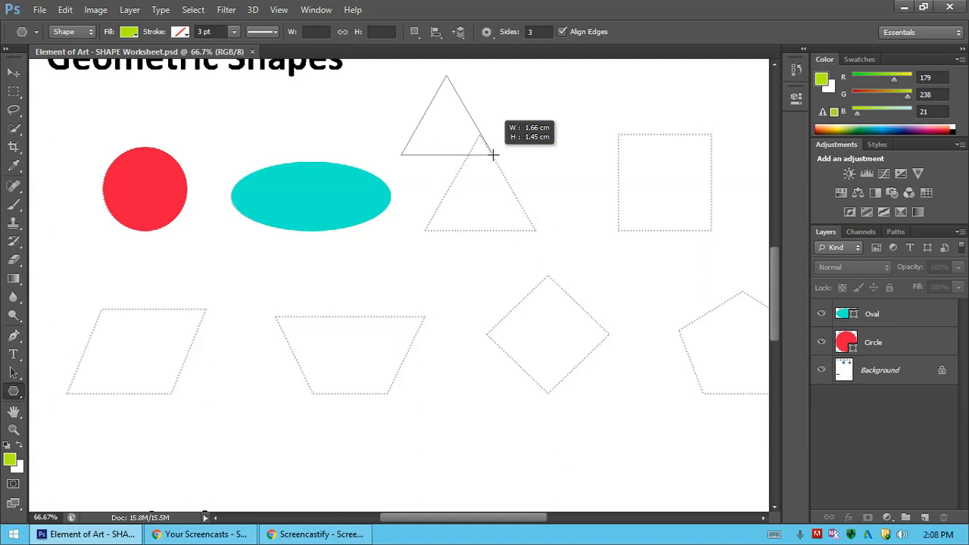
left_click_drag(493, 154, 492, 154)
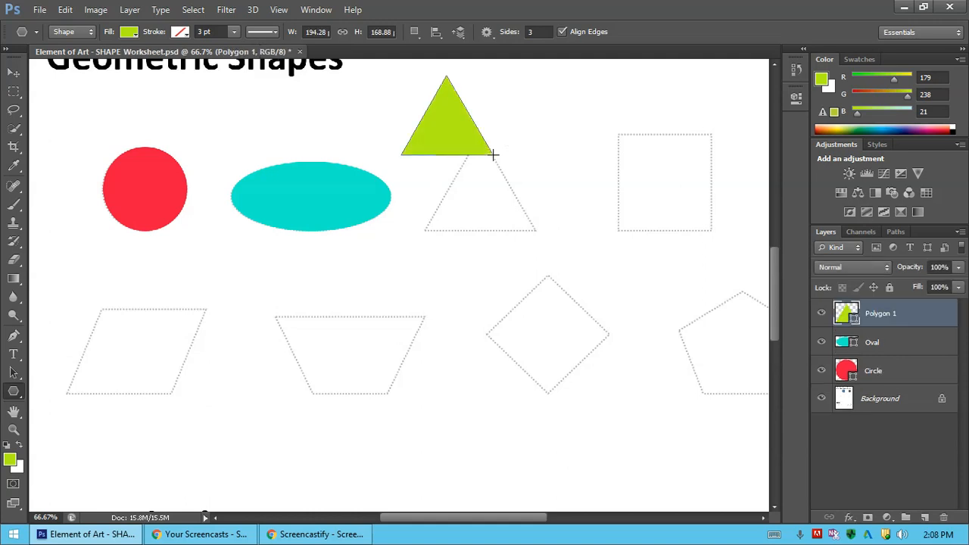
Rename the green polygon's layer Triangle.
double_click(880, 313)
type("Triangle")
left_click(875, 451)
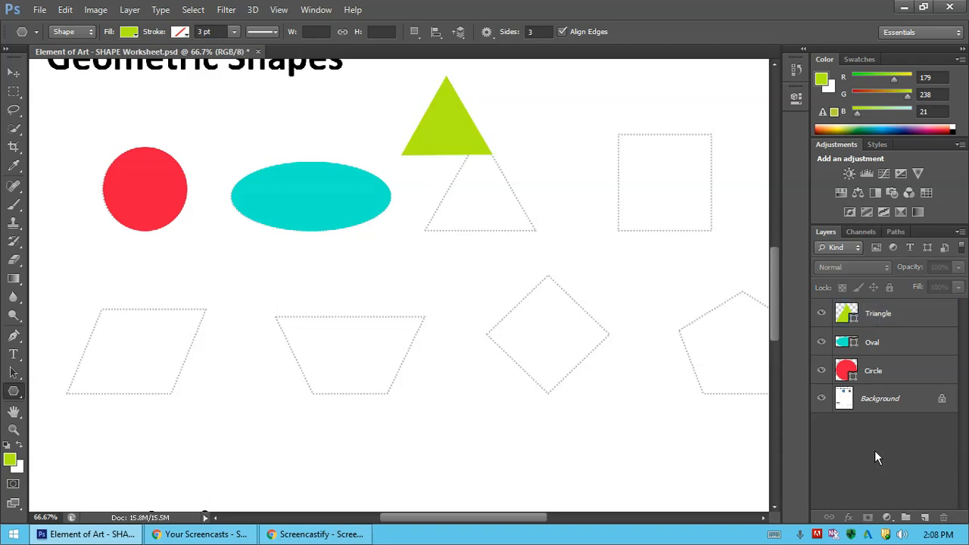
Move the Triangle layer's green triangle onto the dotted triangle so that their top corners coincide.
left_click(14, 74)
left_click(463, 126)
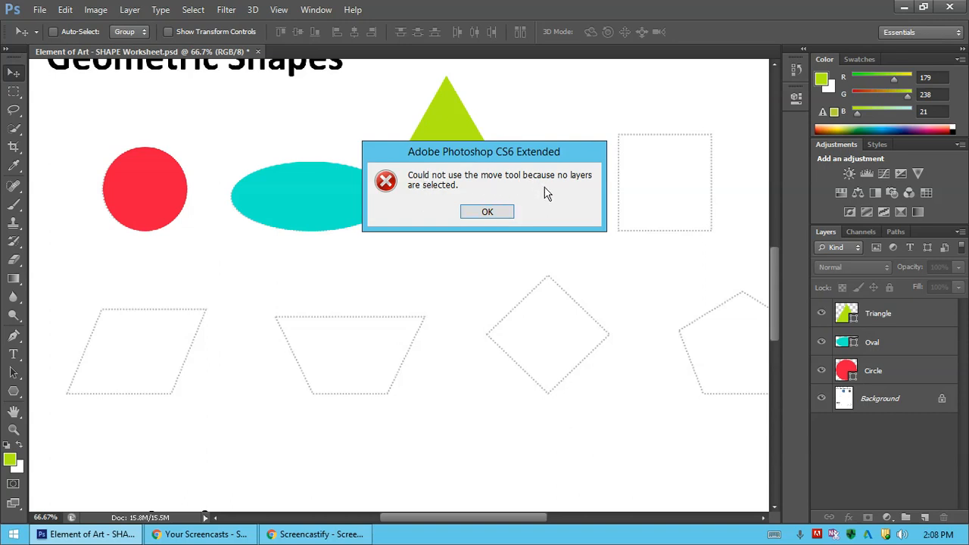
left_click(491, 214)
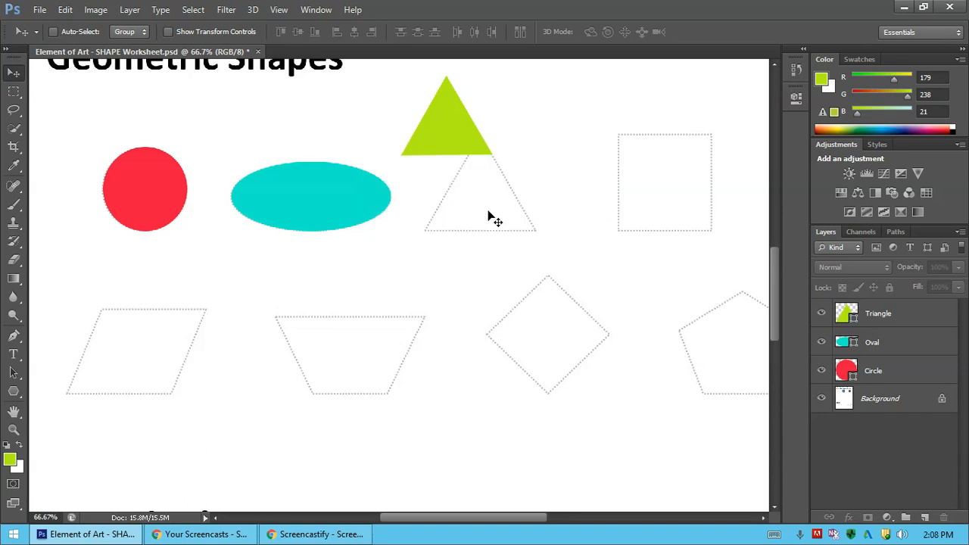
left_click(903, 321)
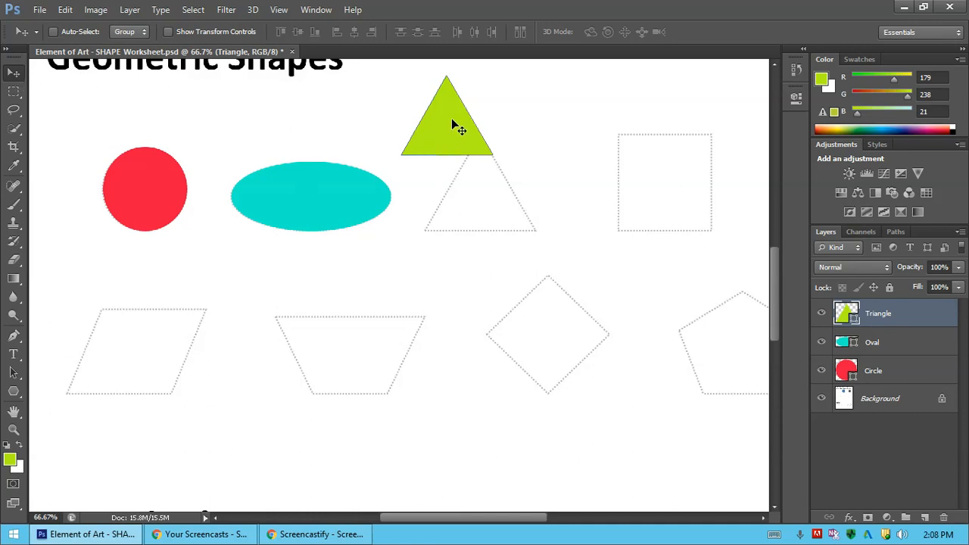
left_click_drag(451, 115, 484, 173)
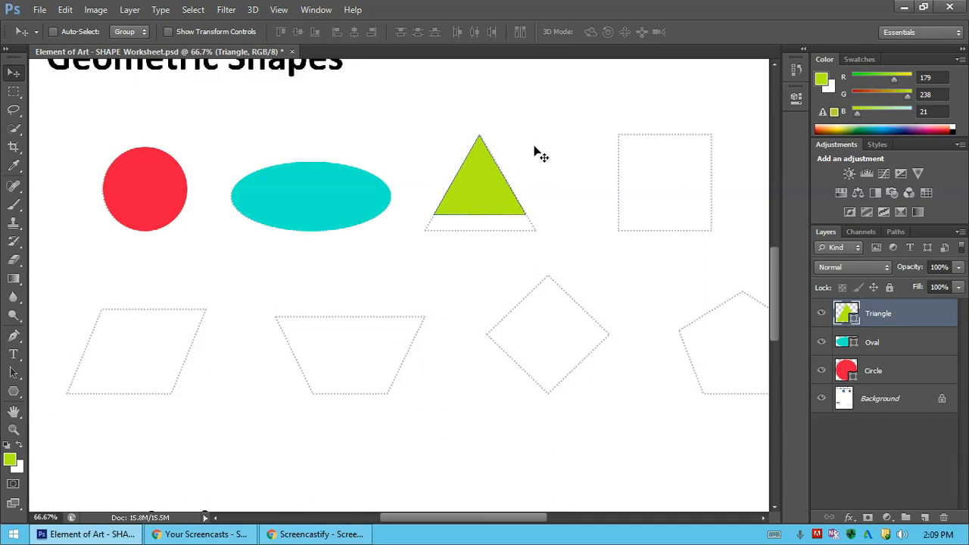
Transform the green triangle to about 118% width and 120% height so that it fills the dotted triangle outline.
key("ctrl+t")
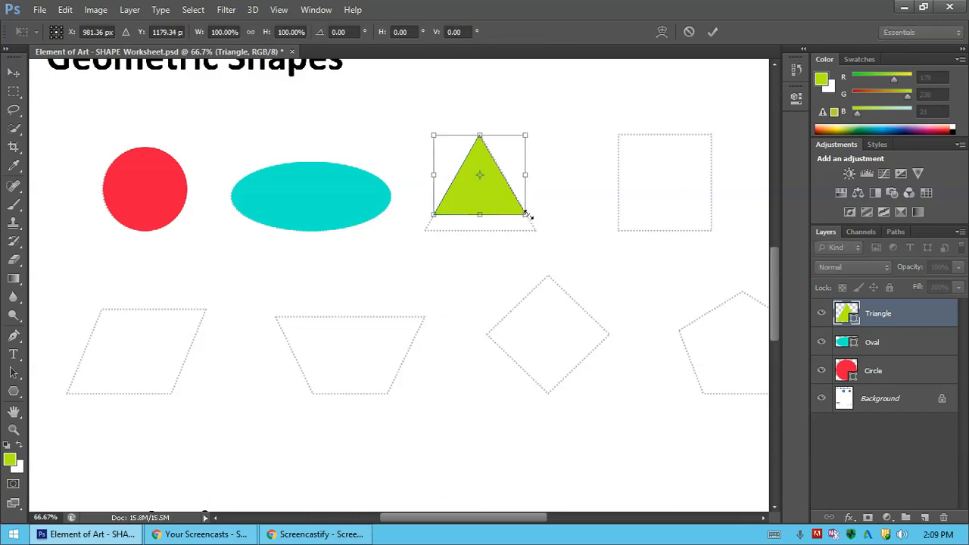
left_click_drag(528, 217, 527, 229)
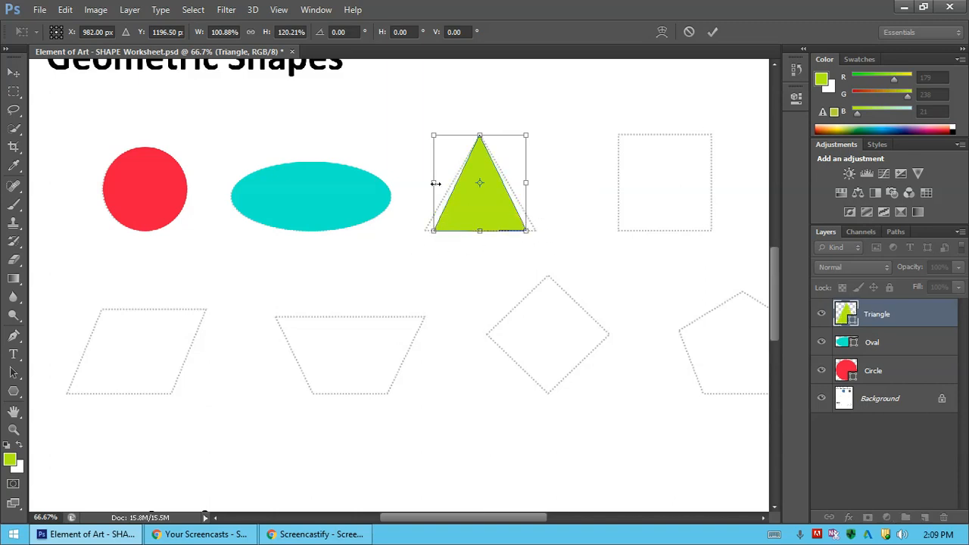
left_click_drag(433, 181, 426, 183)
left_click_drag(526, 183, 534, 182)
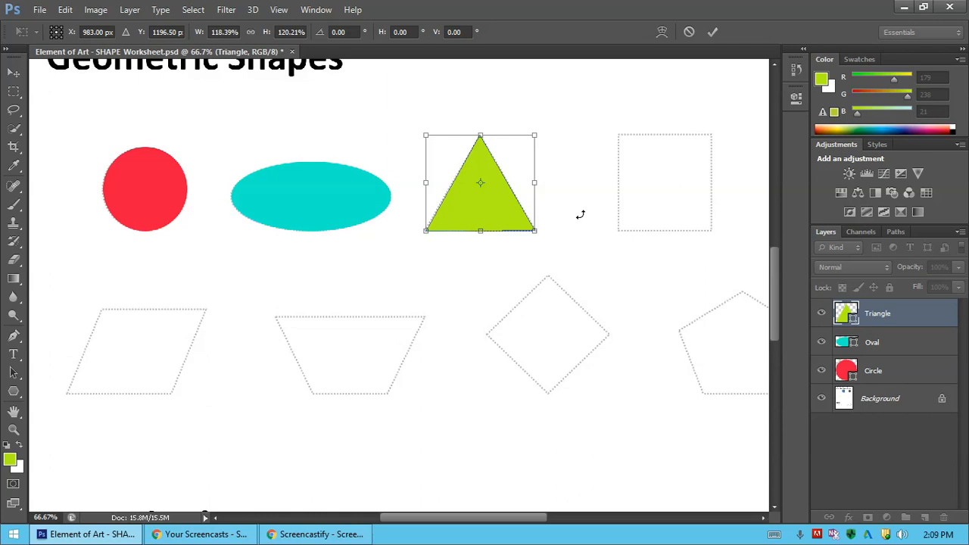
key("Return")
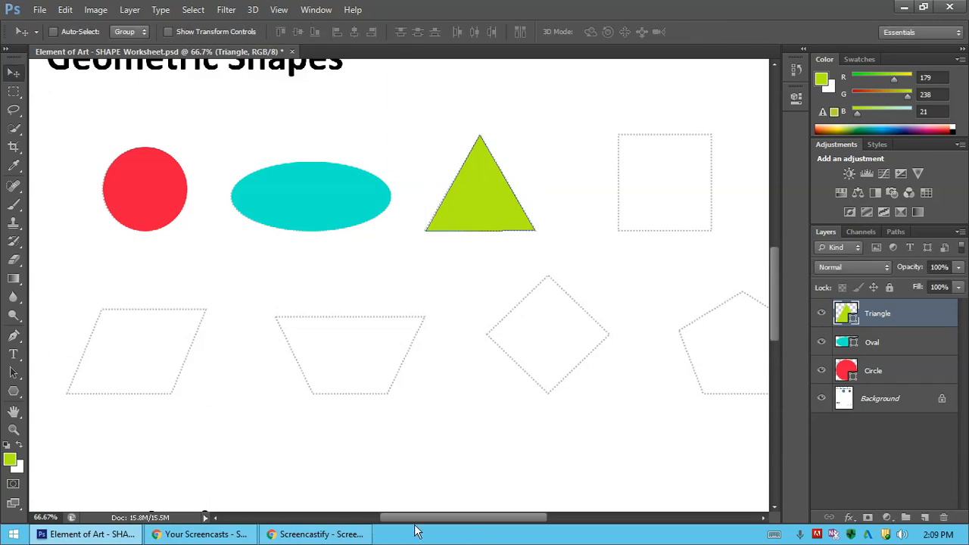
Set the foreground color to blue #159aee and switch to the Rectangle tool.
left_click_drag(427, 520, 504, 530)
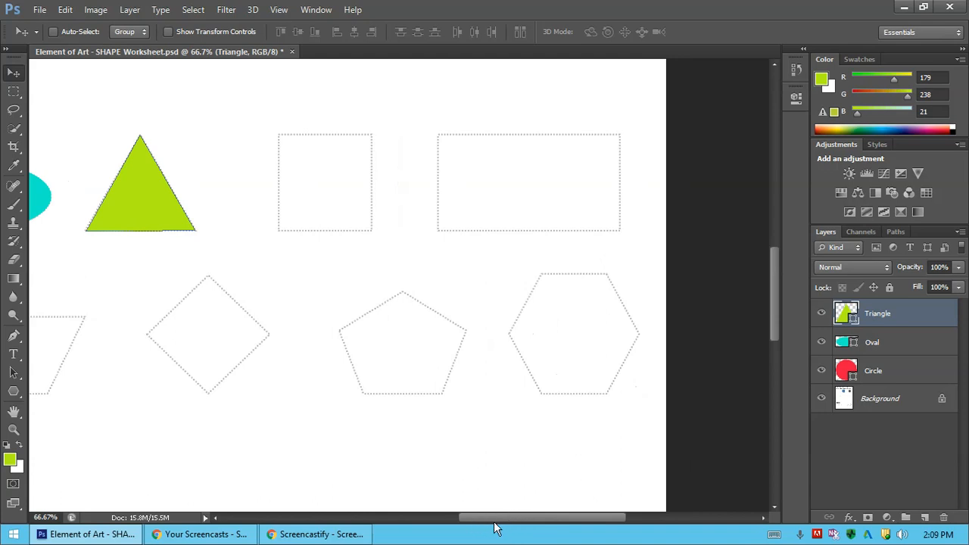
left_click(10, 461)
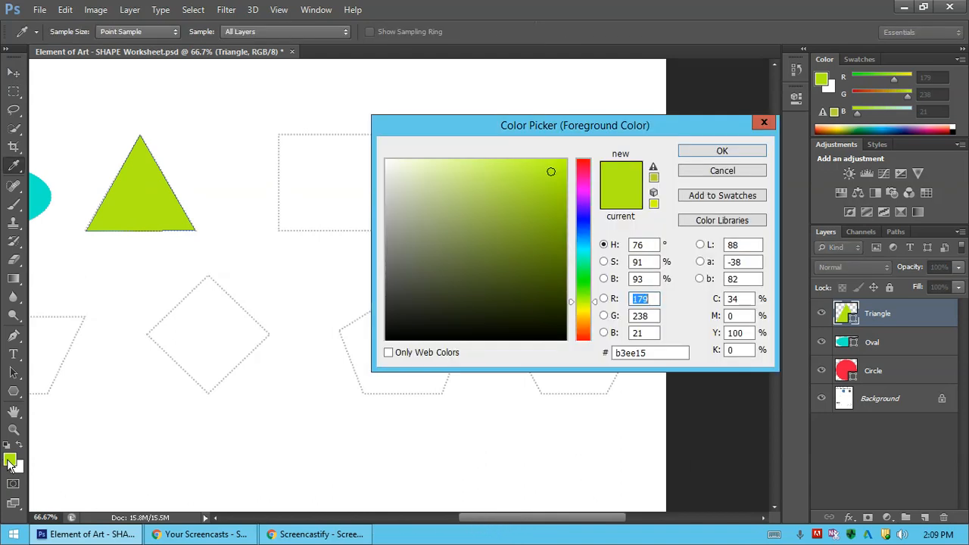
left_click(585, 251)
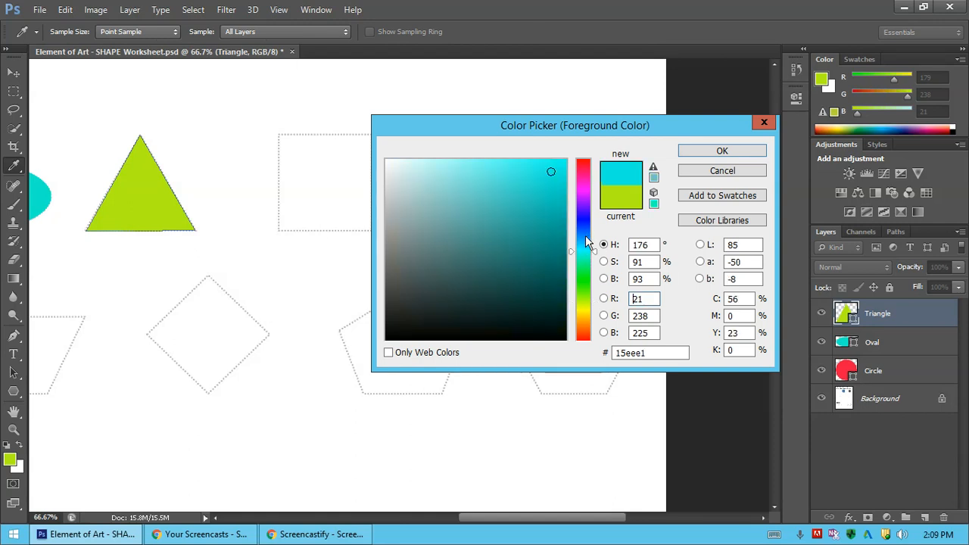
left_click_drag(584, 250, 586, 239)
left_click(720, 152)
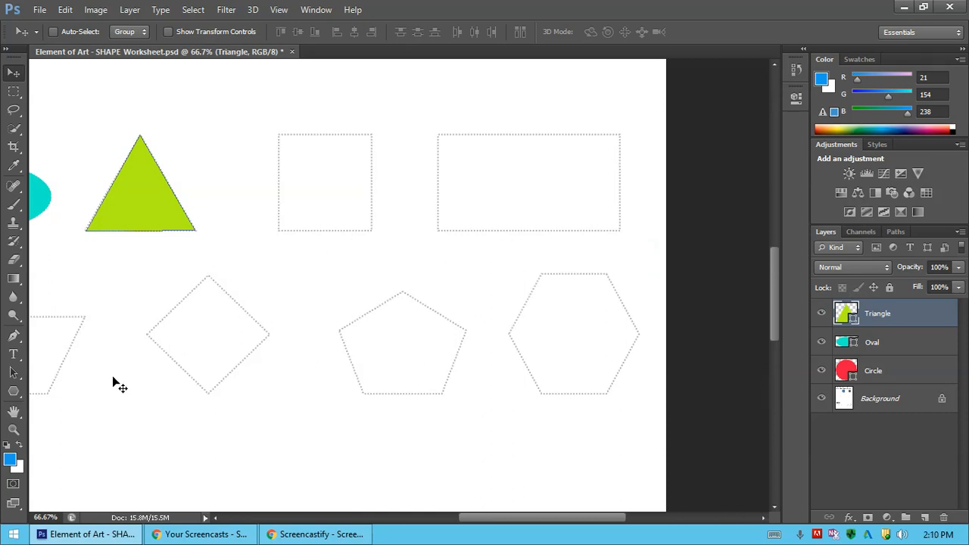
left_click(22, 400)
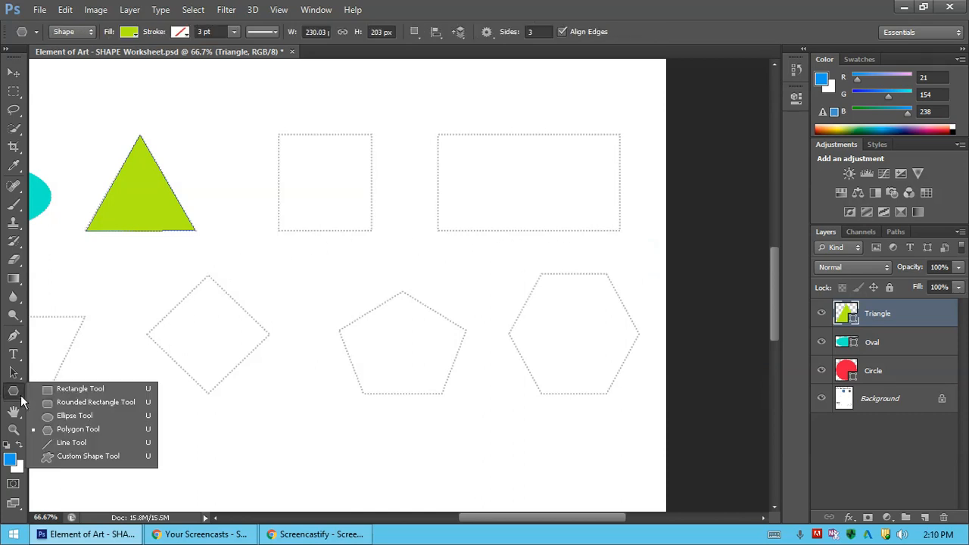
left_click(81, 389)
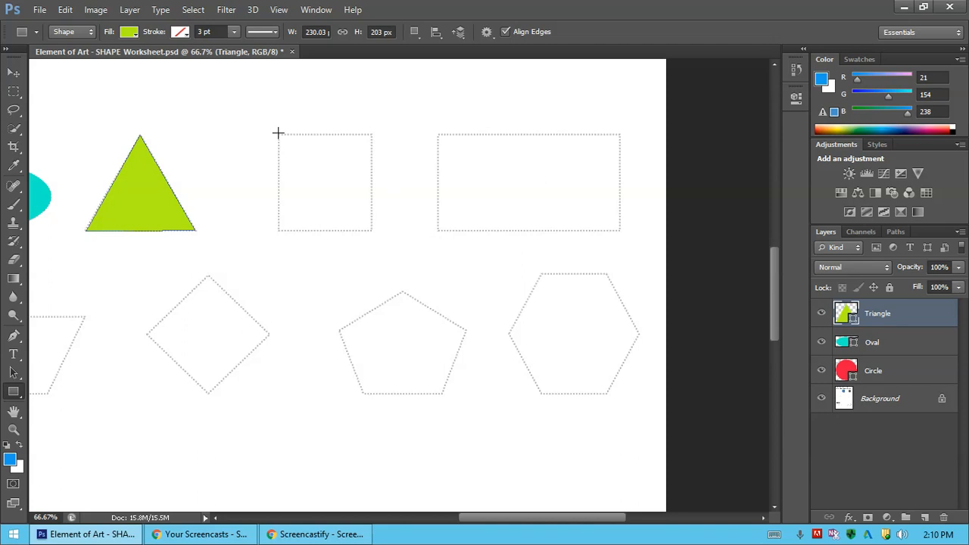
left_click(277, 133)
left_click(569, 139)
key("shift")
left_click_drag(278, 134, 369, 234)
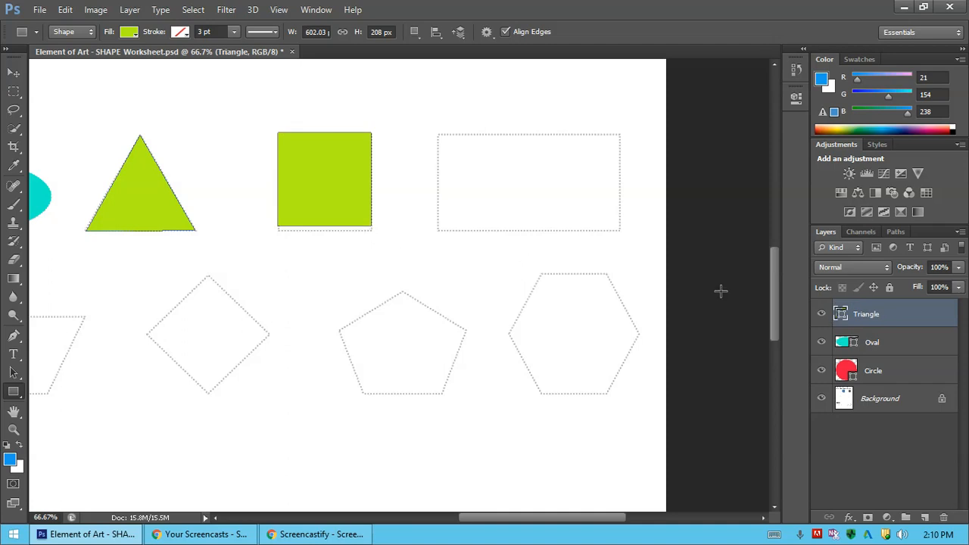
double_click(842, 314)
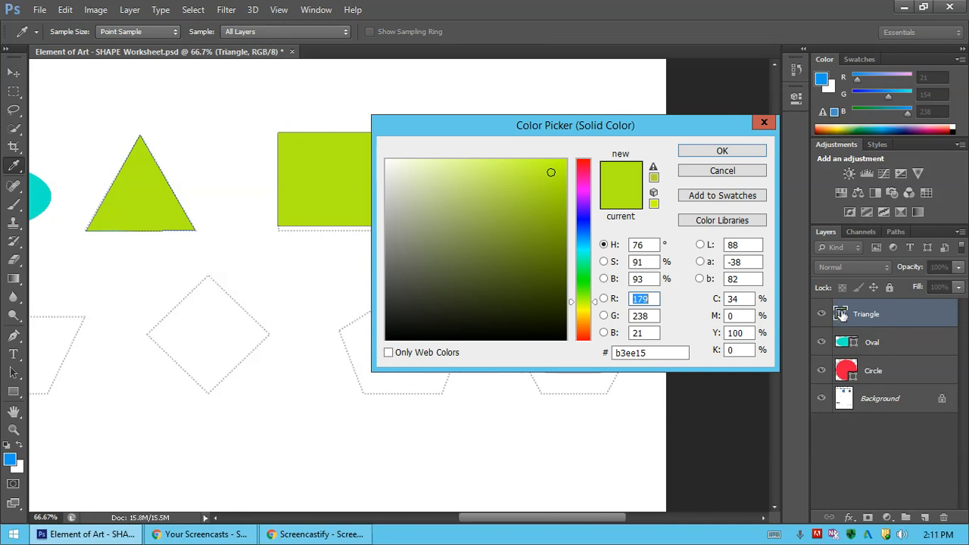
left_click(747, 172)
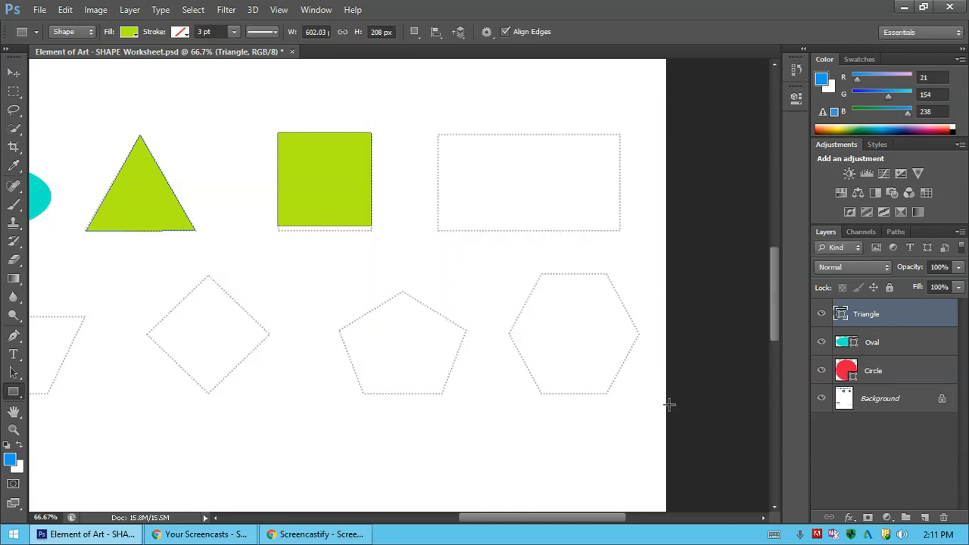
left_click(14, 72)
key("ctrl+z")
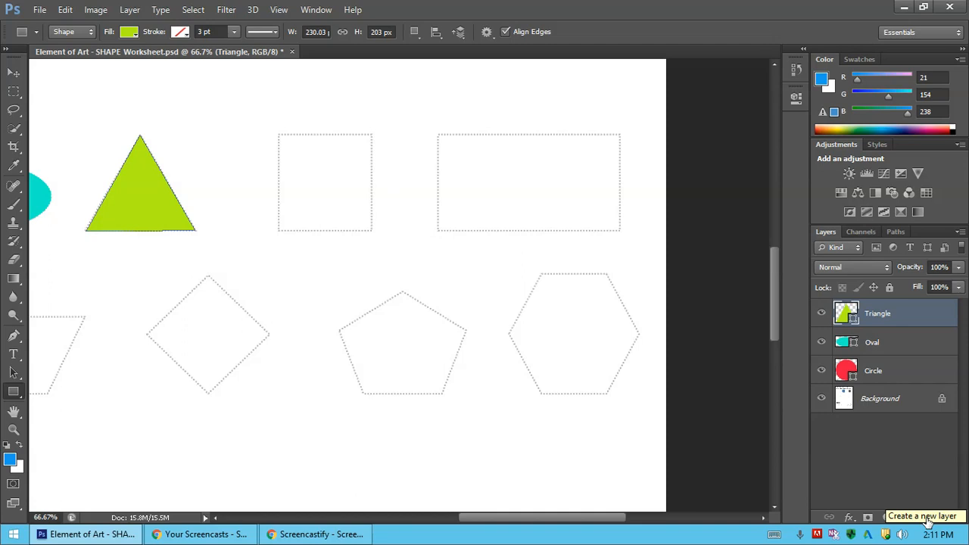
Draw a square about 197 by 197 px on a new layer over the dotted square and name its layer Square.
left_click(927, 518)
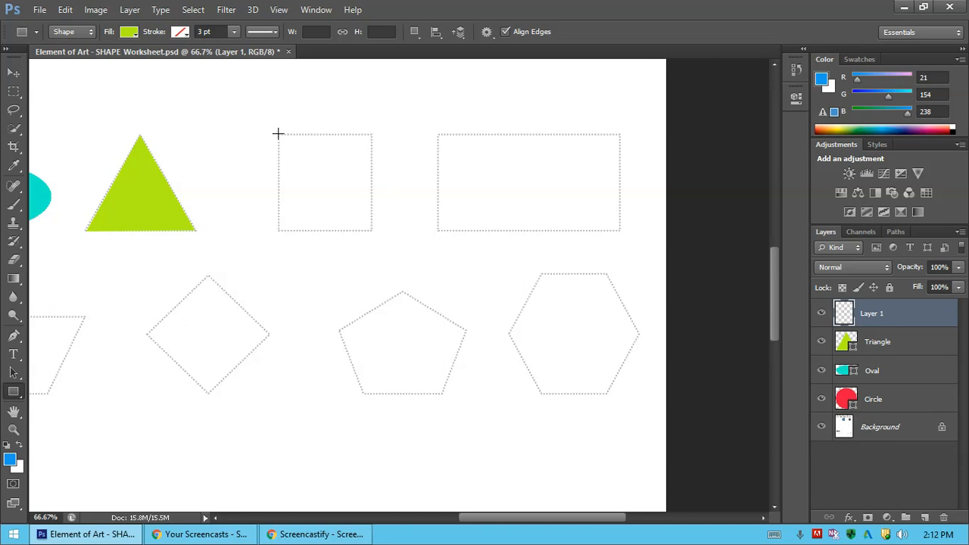
left_click_drag(278, 134, 371, 239)
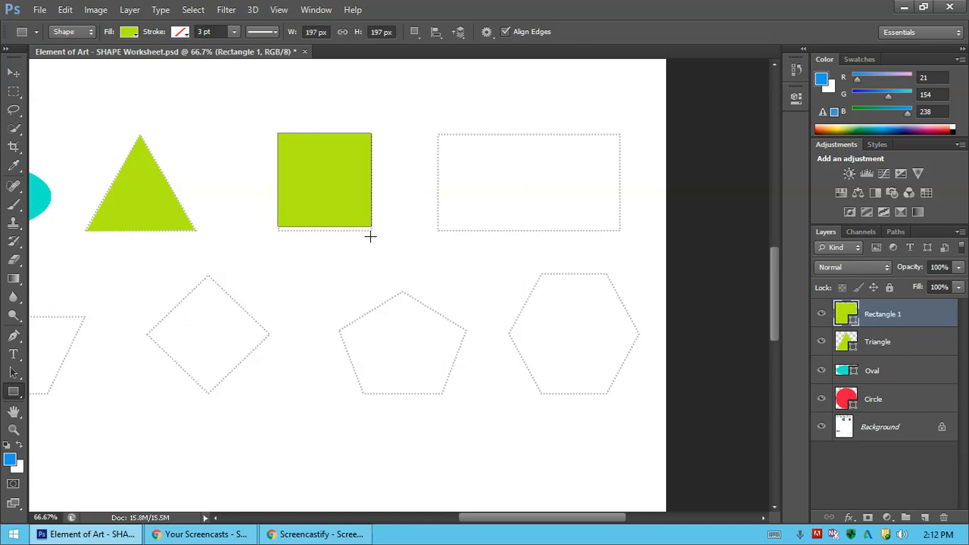
double_click(882, 314)
type("Square")
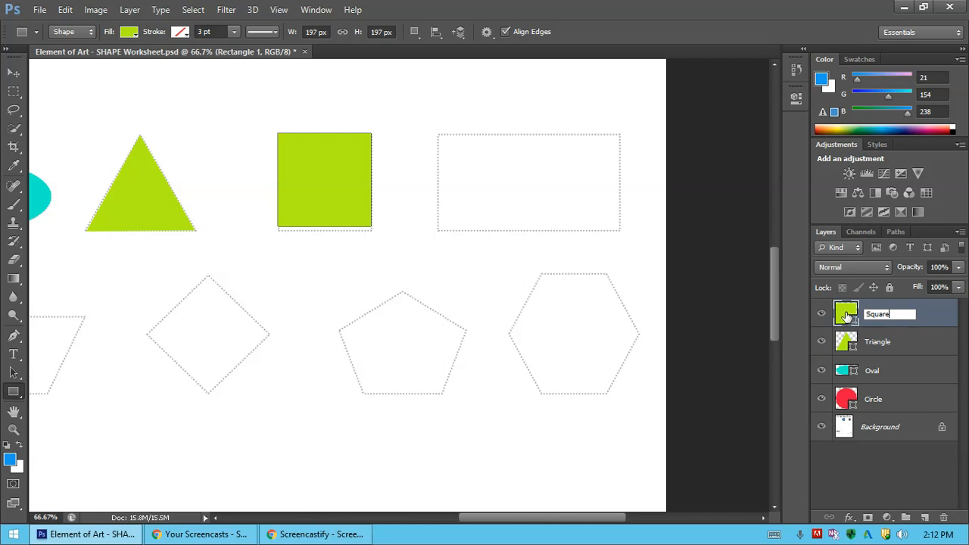
Change the Square layer's fill color to the blue foreground color #159aee.
double_click(847, 314)
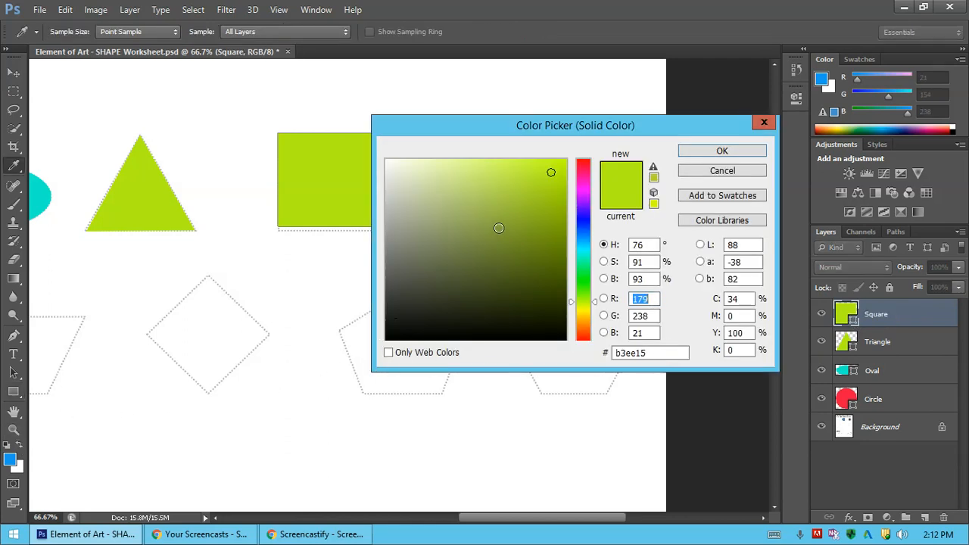
left_click(13, 456)
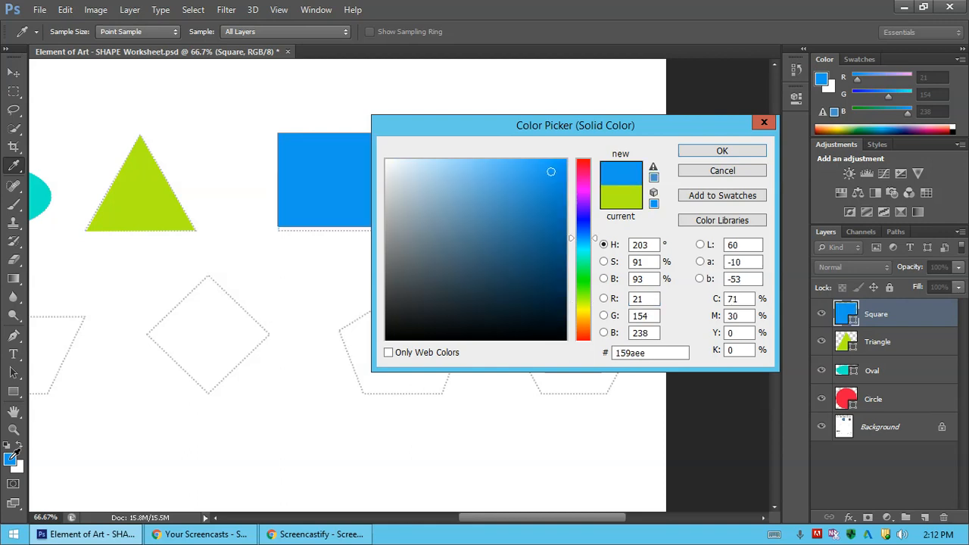
left_click(722, 151)
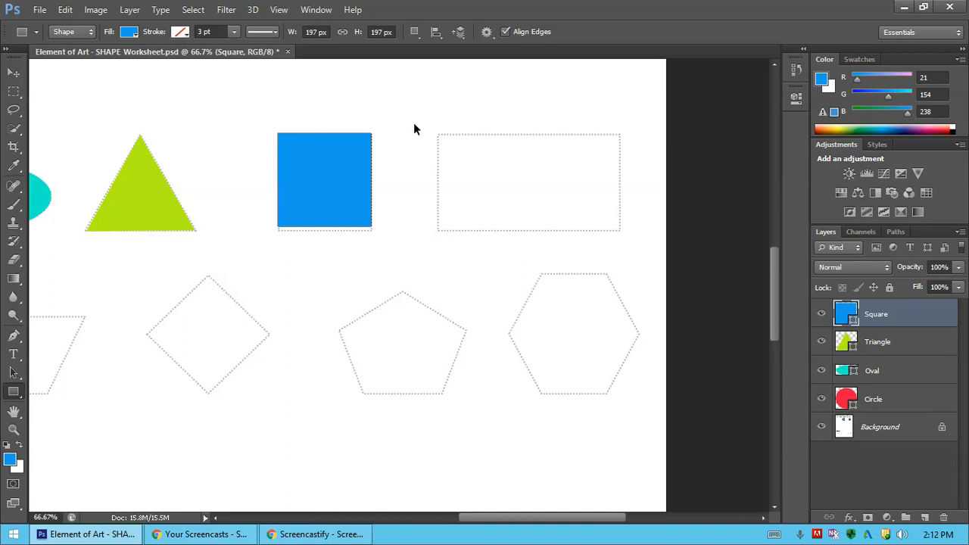
Stretch the blue square downward to about 105% height so that it reaches the dotted outline's lower edge.
key("ctrl+t")
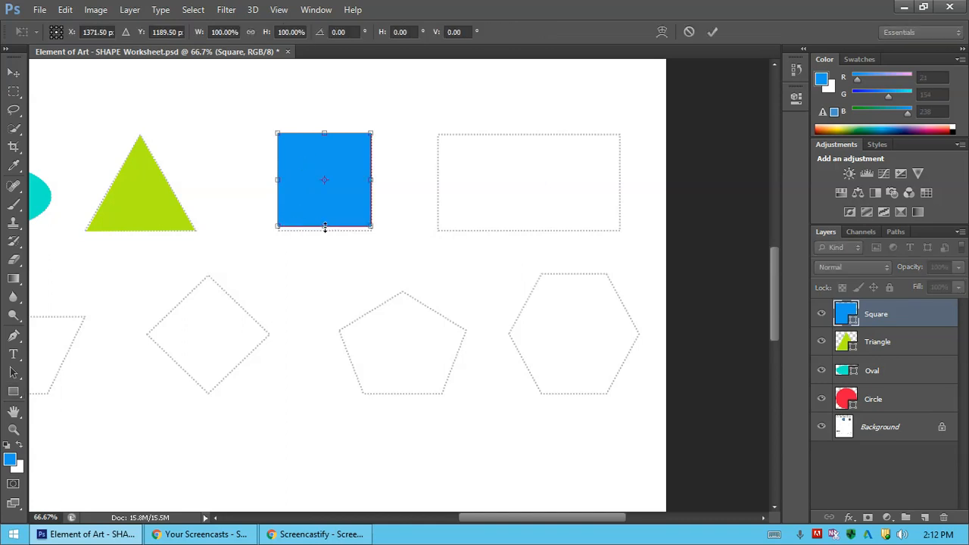
left_click_drag(325, 228, 325, 231)
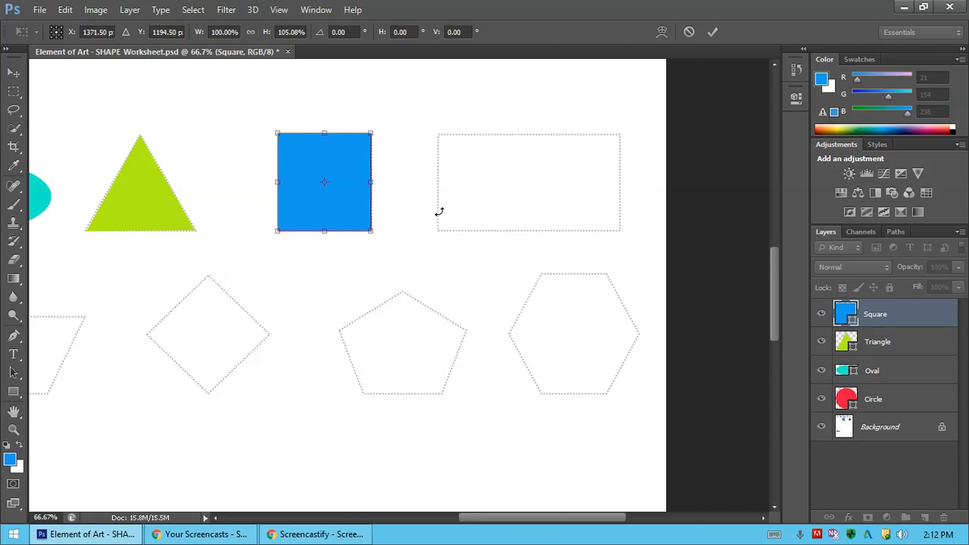
key("Return")
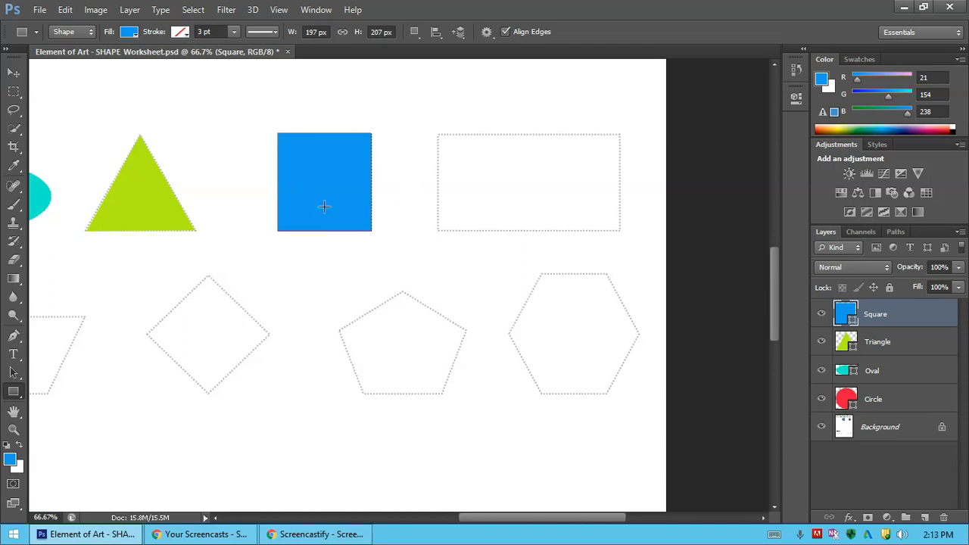
Draw a magenta #e115ee rectangle about 384 by 203 px on a new layer over the dotted rectangle.
left_click(925, 521)
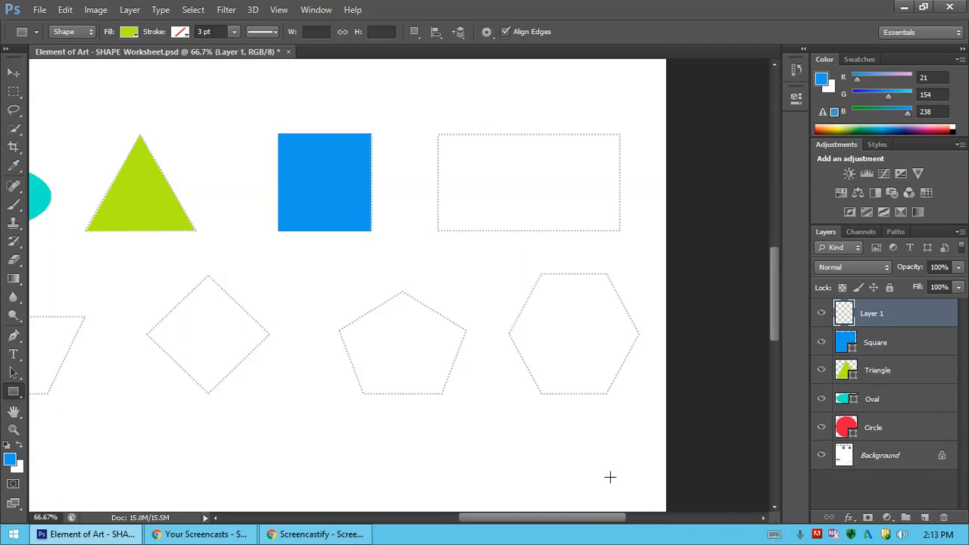
left_click(9, 460)
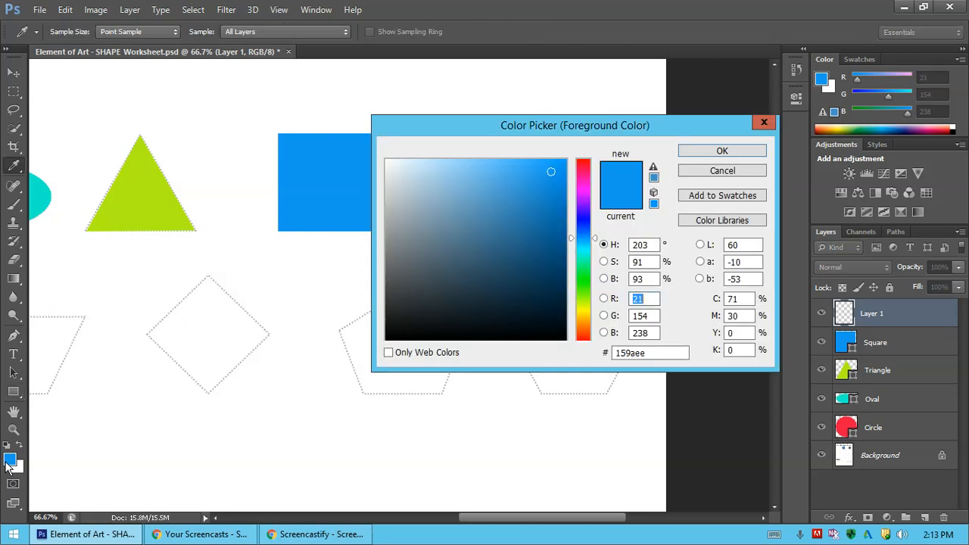
left_click(583, 191)
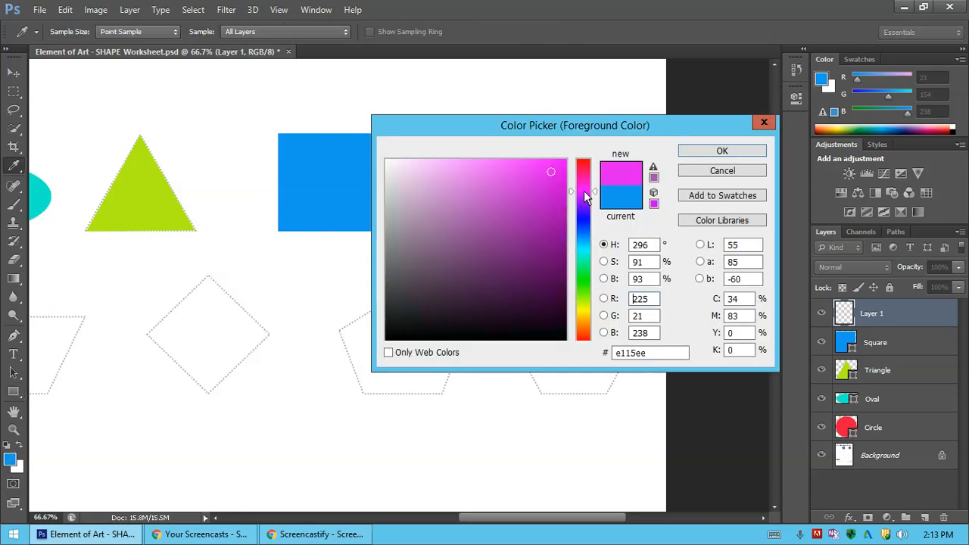
left_click(712, 154)
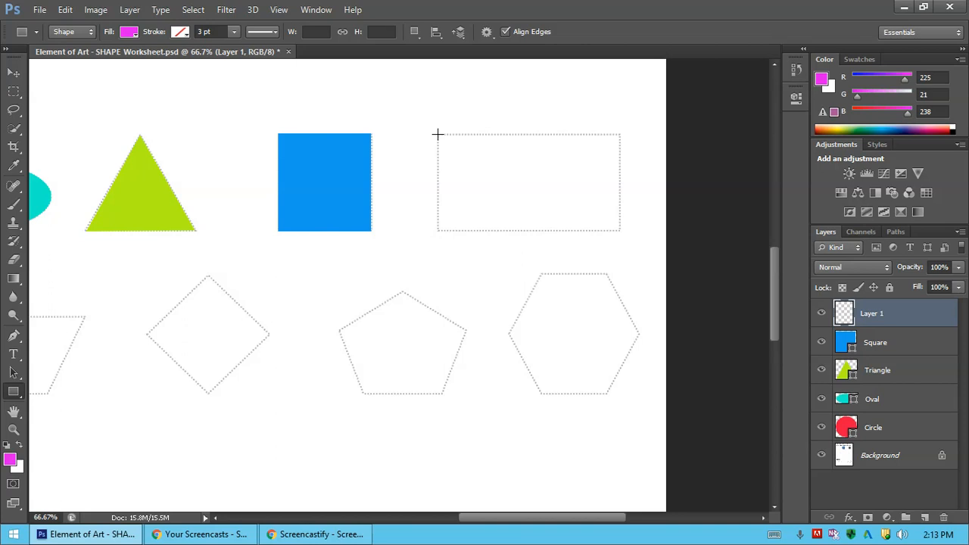
left_click_drag(437, 134, 619, 229)
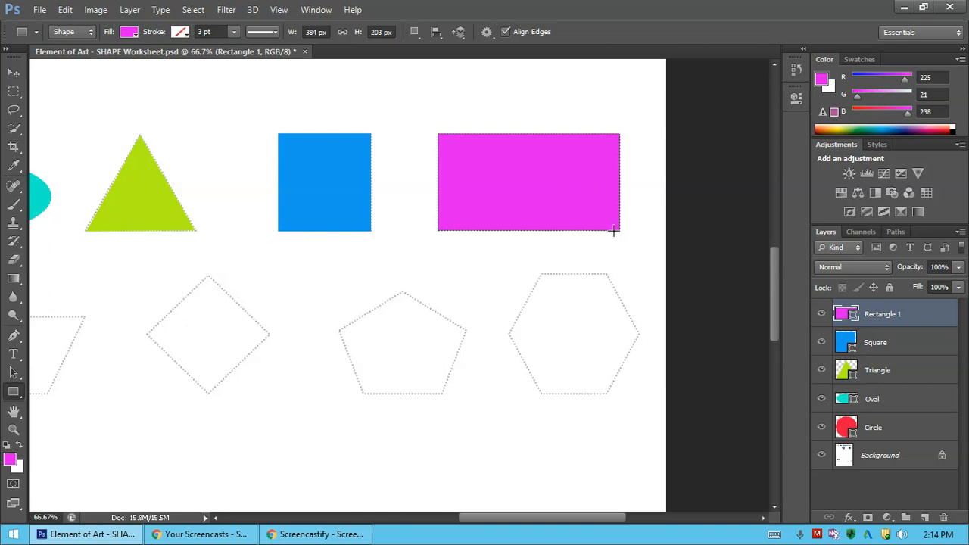
Rename the magenta shape's layer Rectangle and save the worksheet.
double_click(893, 317)
left_click(905, 317)
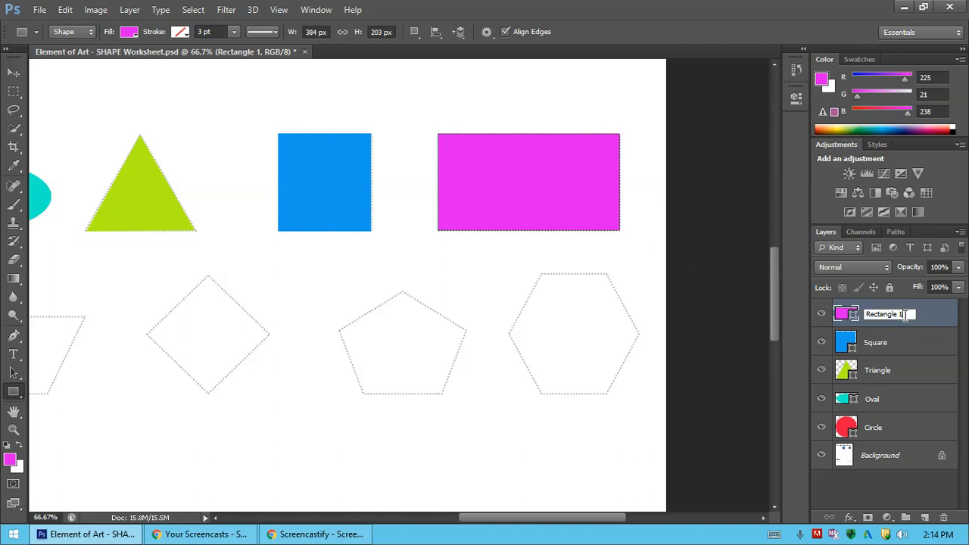
key("BackSpace")
left_click(924, 492)
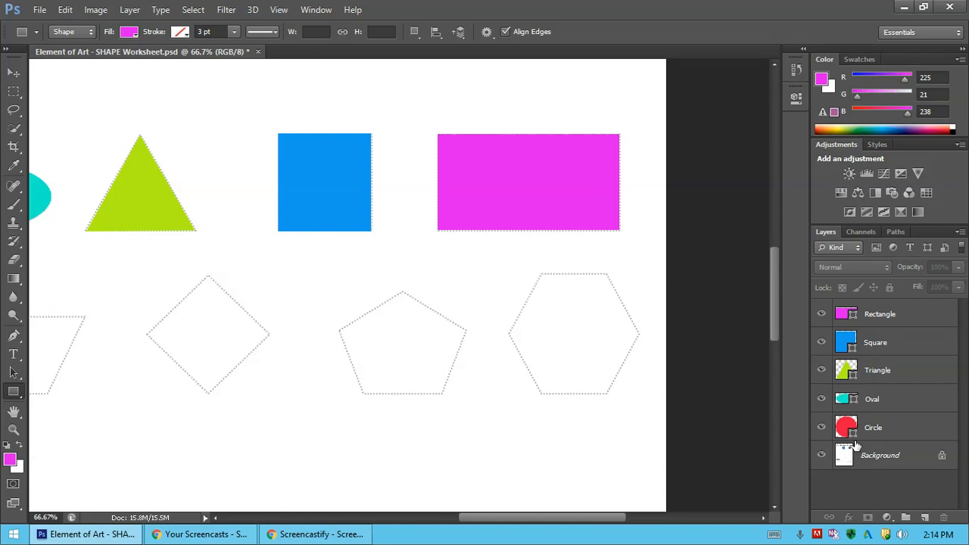
key("ctrl+s")
left_click_drag(775, 299, 774, 313)
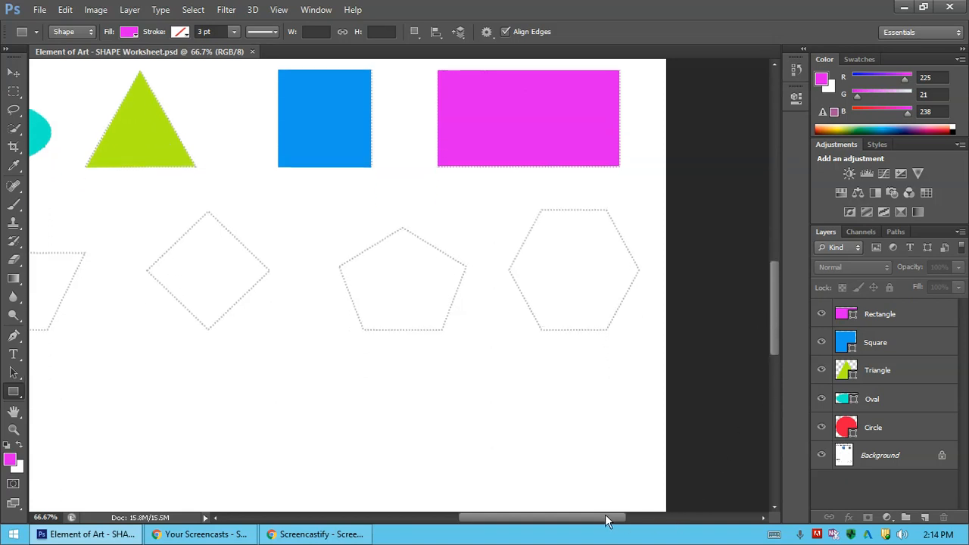
left_click_drag(606, 515, 528, 523)
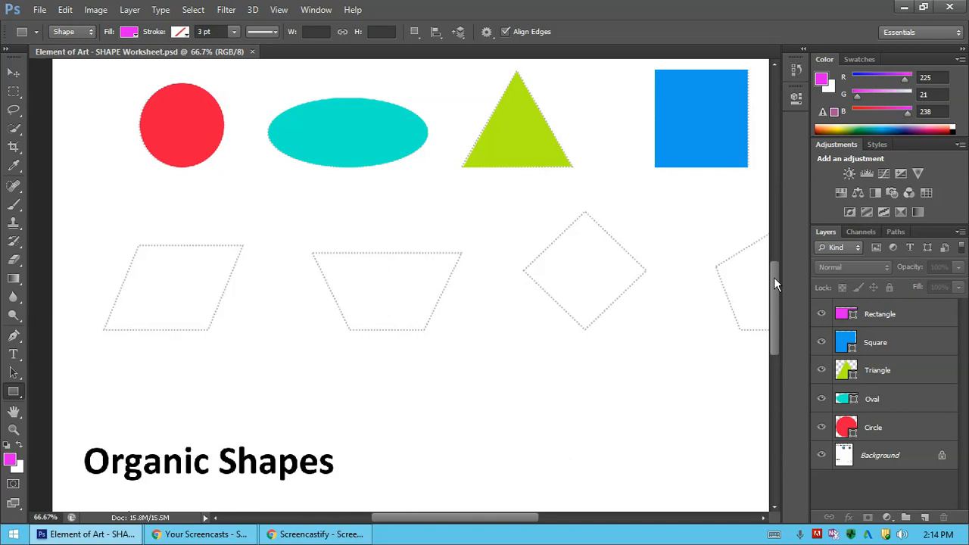
left_click(914, 319)
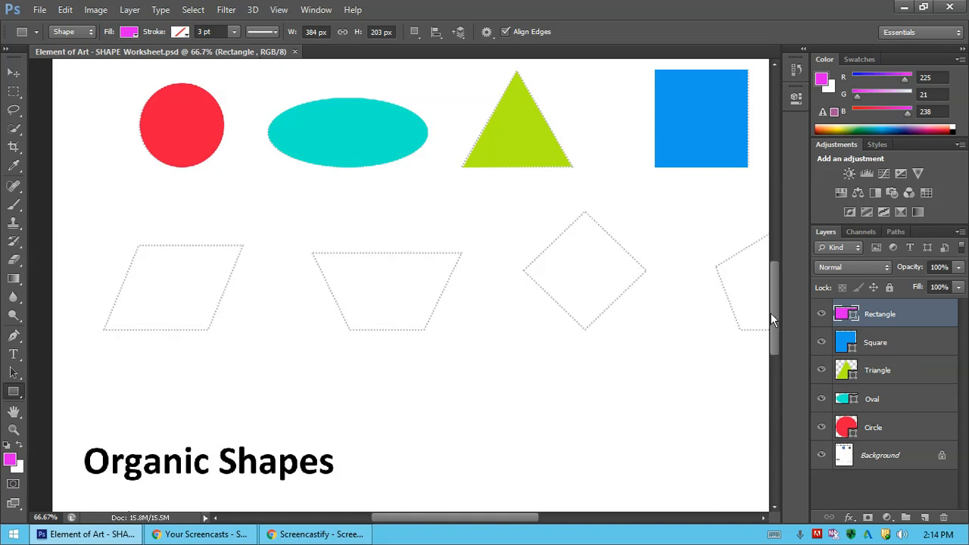
left_click_drag(776, 288, 791, 303)
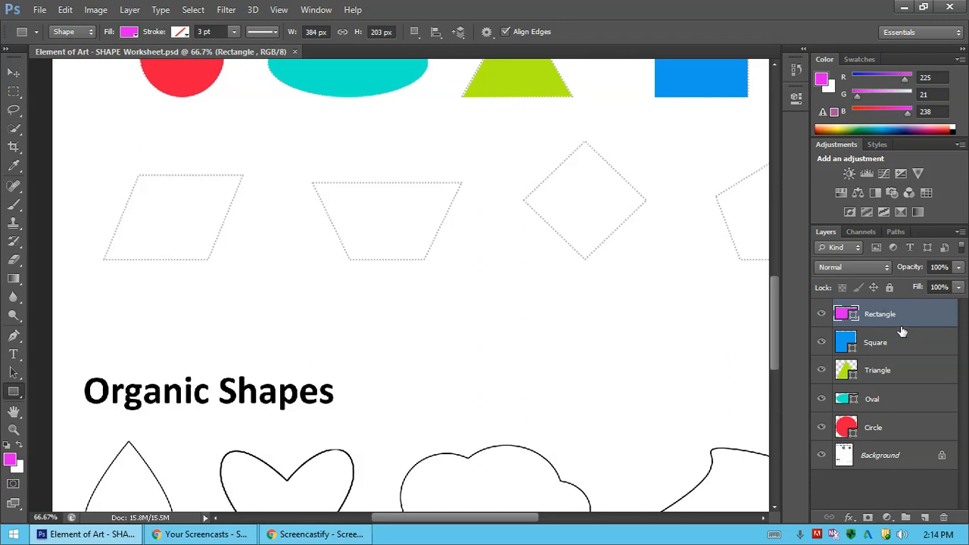
left_click(905, 376)
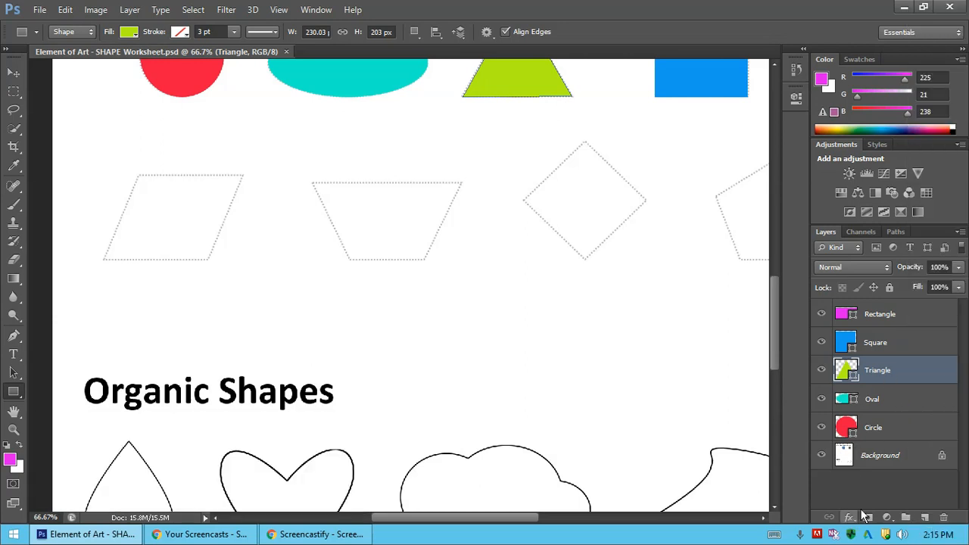
left_click(925, 518)
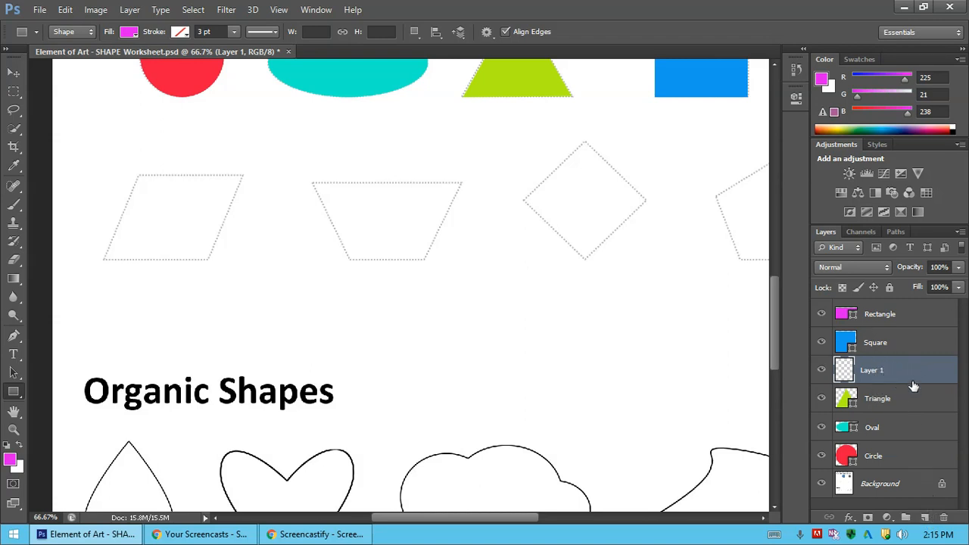
key("ctrl+z")
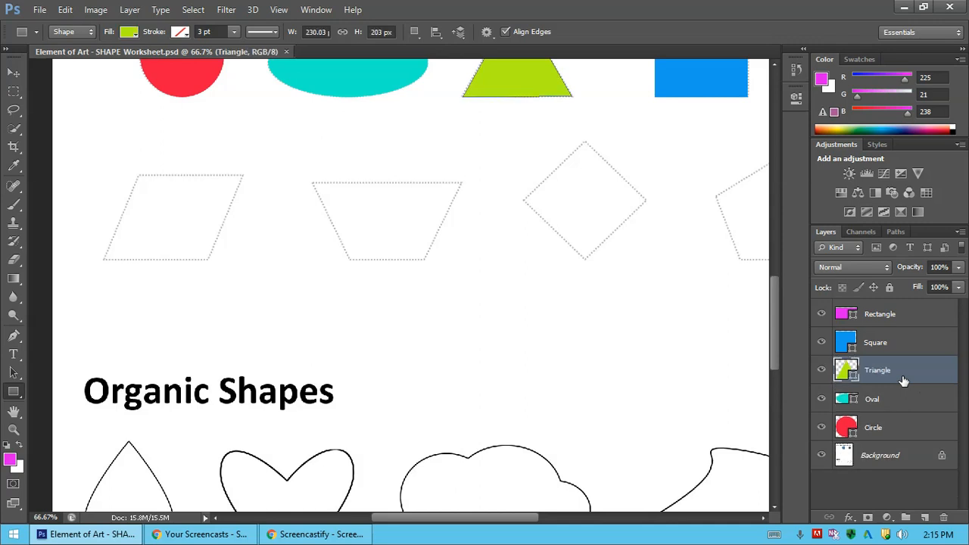
Draw an orange #ee8515 rectangle about 150 by 182 px on a new topmost layer, within the dotted parallelogram outline.
left_click(903, 316)
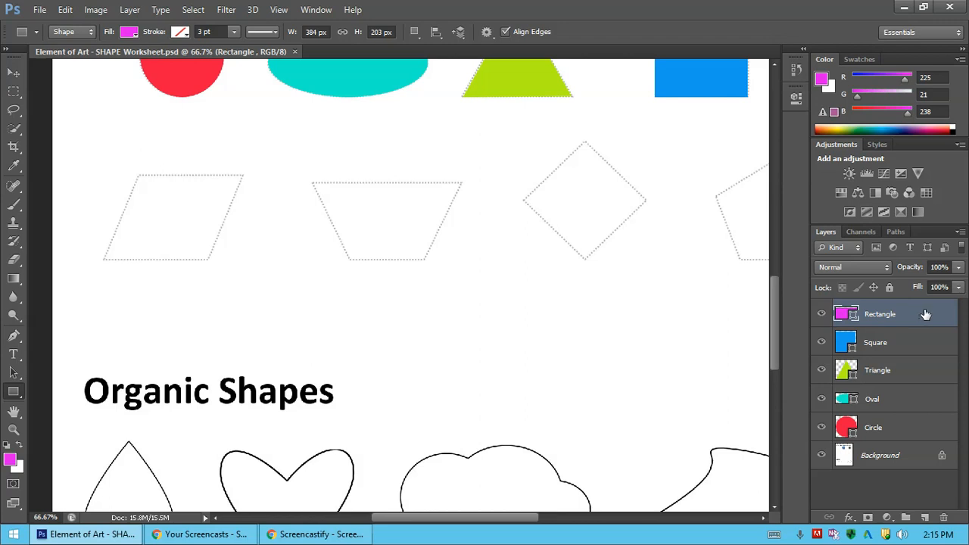
left_click(925, 519)
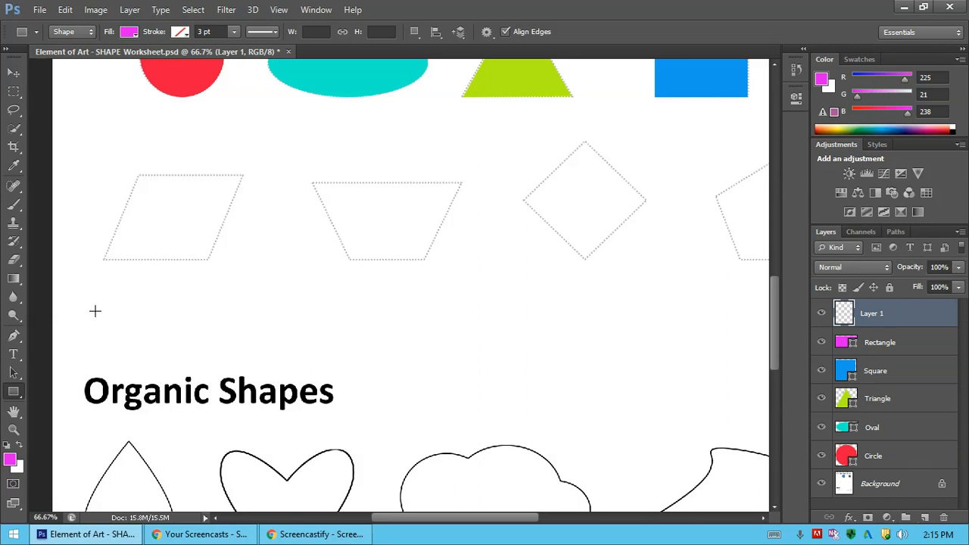
left_click(10, 459)
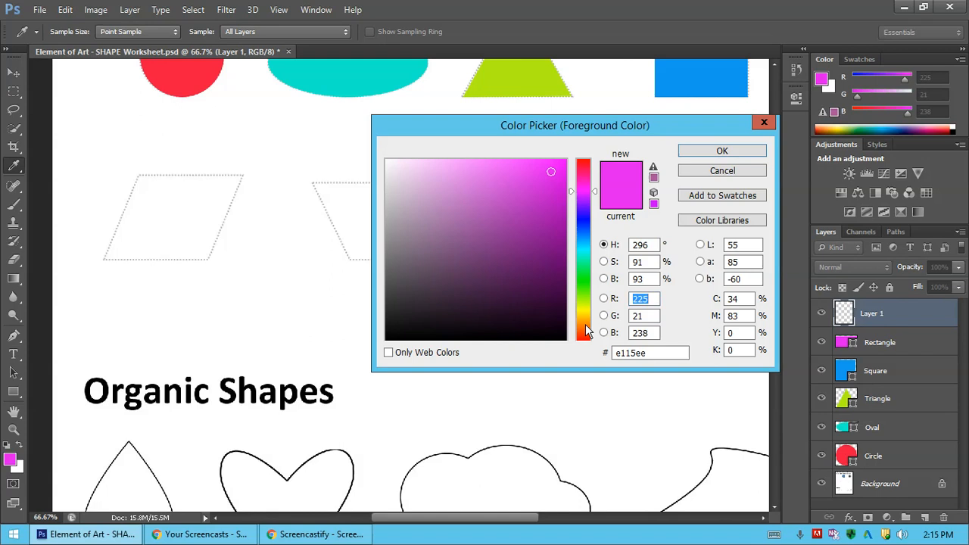
left_click(587, 324)
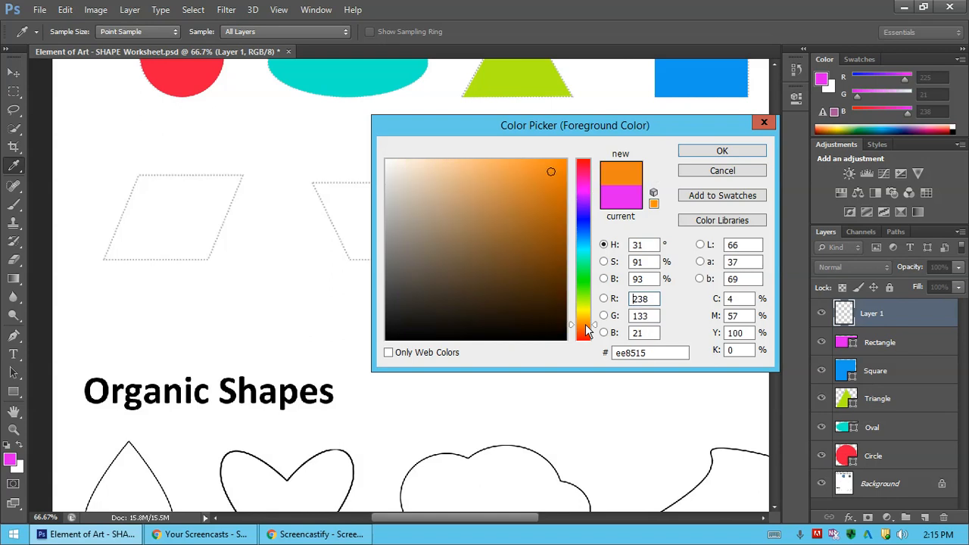
left_click(701, 152)
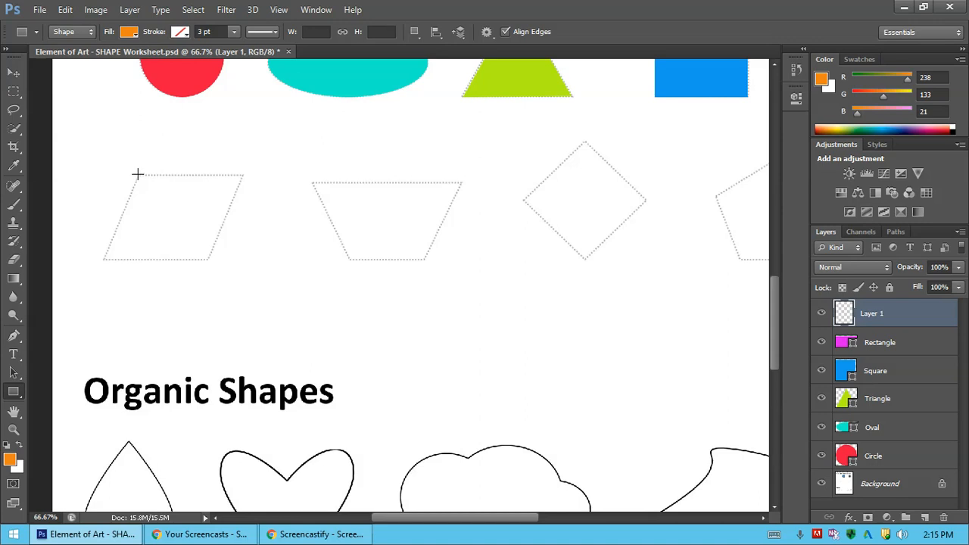
left_click_drag(137, 174, 208, 259)
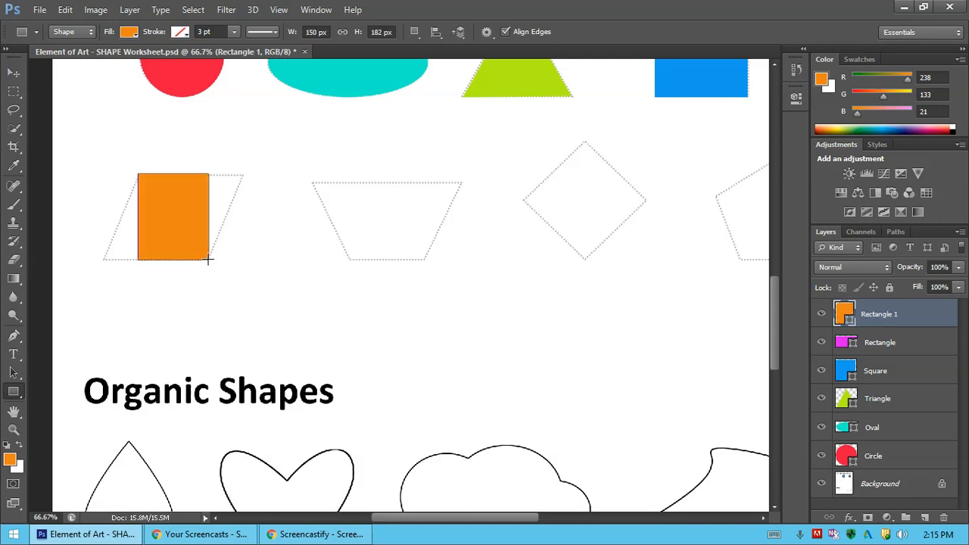
Rename the orange rectangle's layer, entering "Paralle" as the beginning of the new name.
double_click(886, 317)
type("Para")
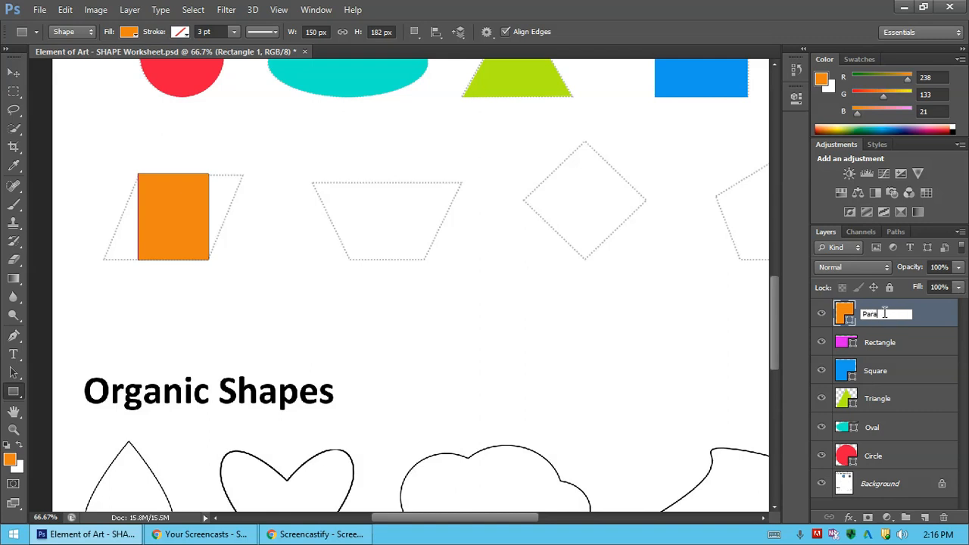
type("lle")
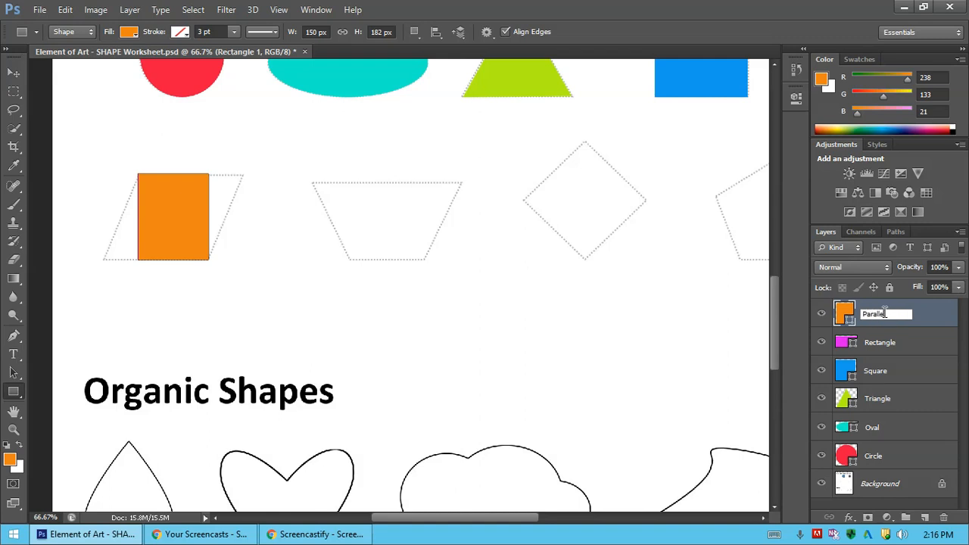